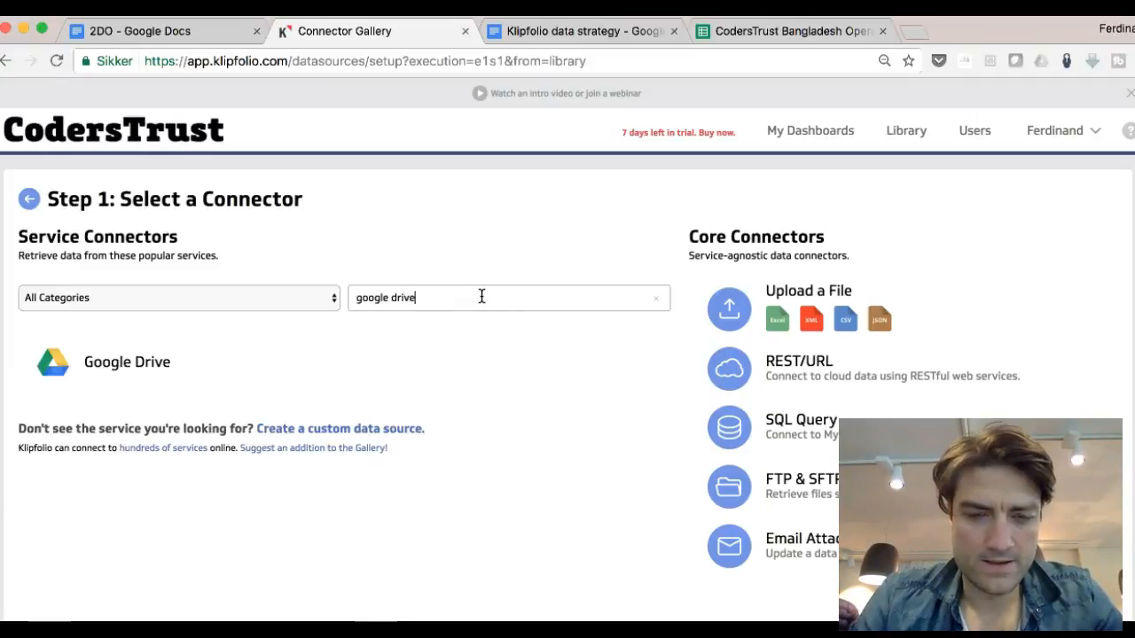
Step: Choose the Google Drive connector and its standard Google Drive data request
click(152, 363)
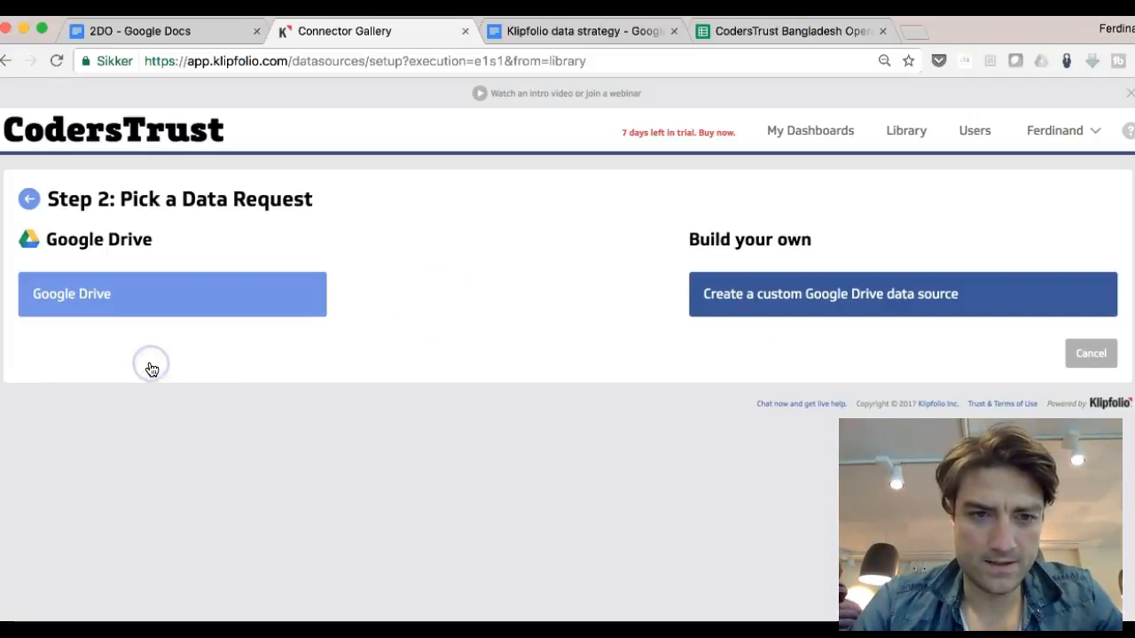
click(203, 292)
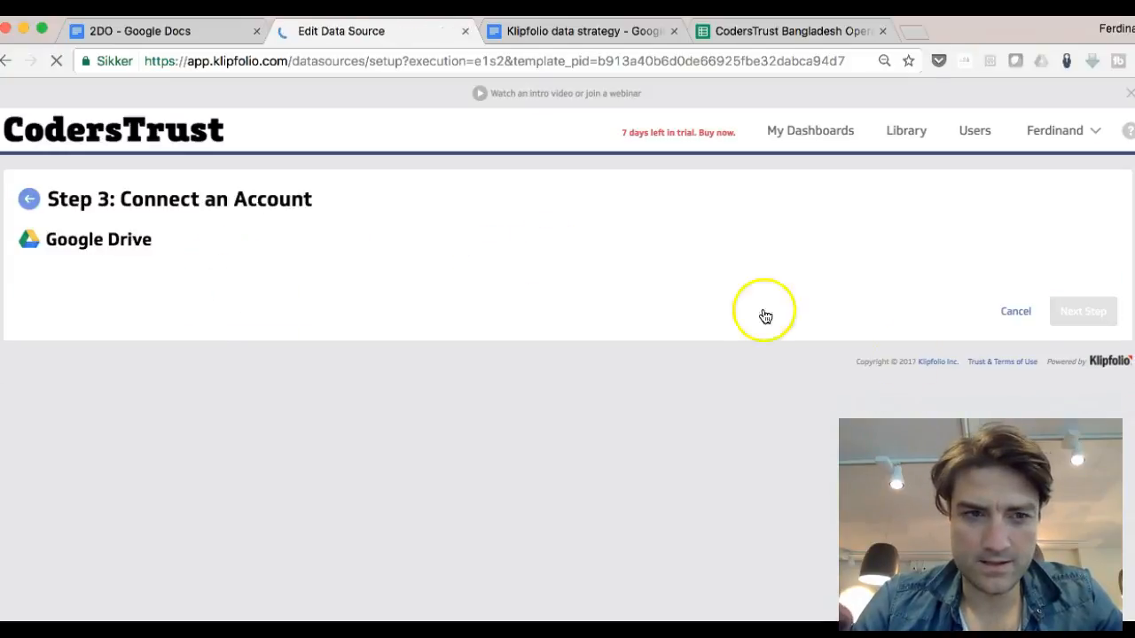
Step: Connect the data source to the existing Google account and continue to the next step
click(139, 288)
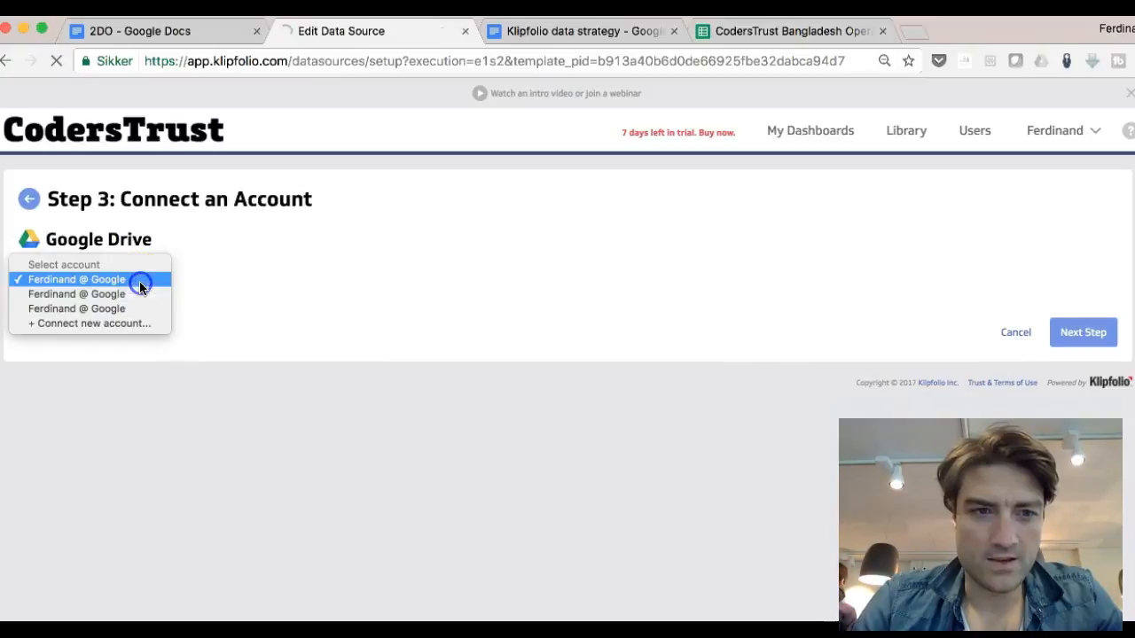
click(139, 281)
click(1070, 337)
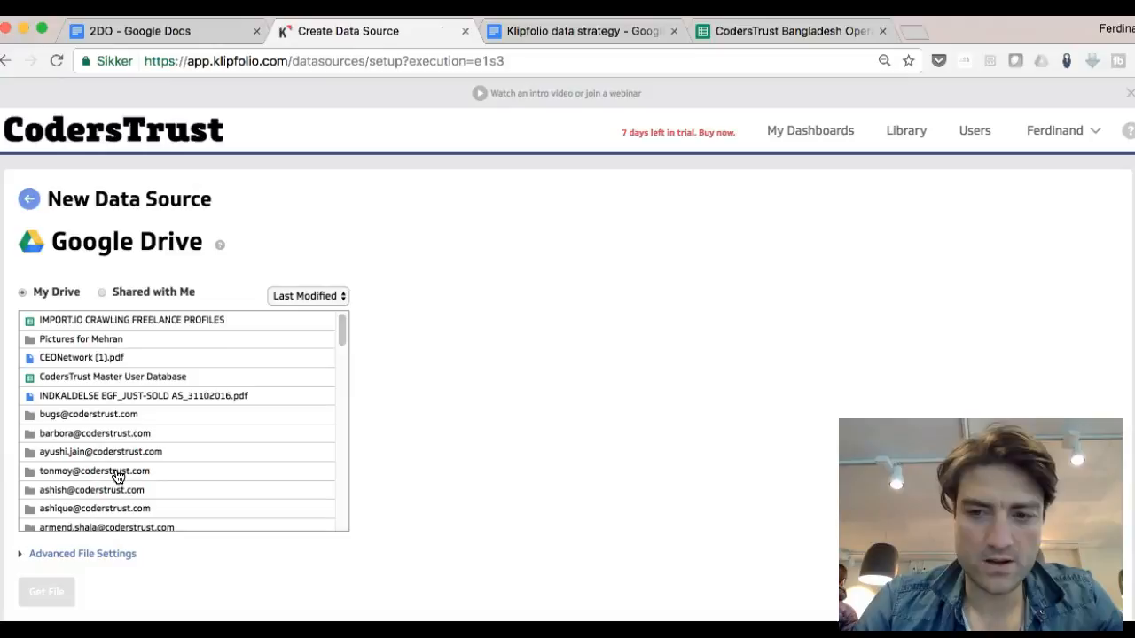
Step: From the files shared with you, get the CodersTrust Bangladesh Operations spreadsheet
click(102, 296)
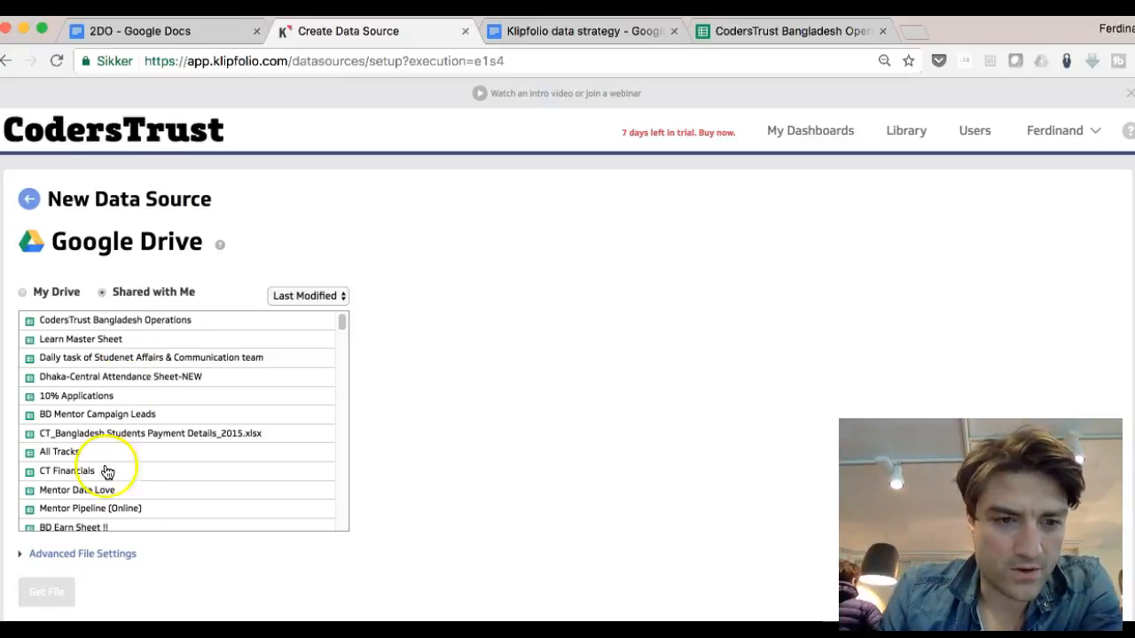
click(177, 344)
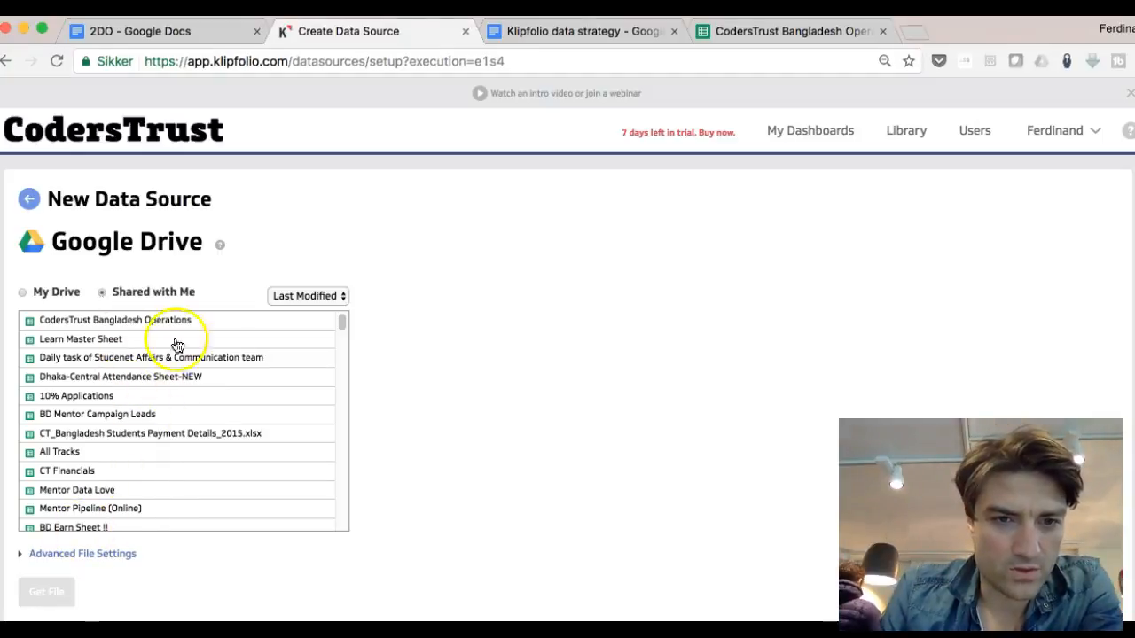
click(336, 302)
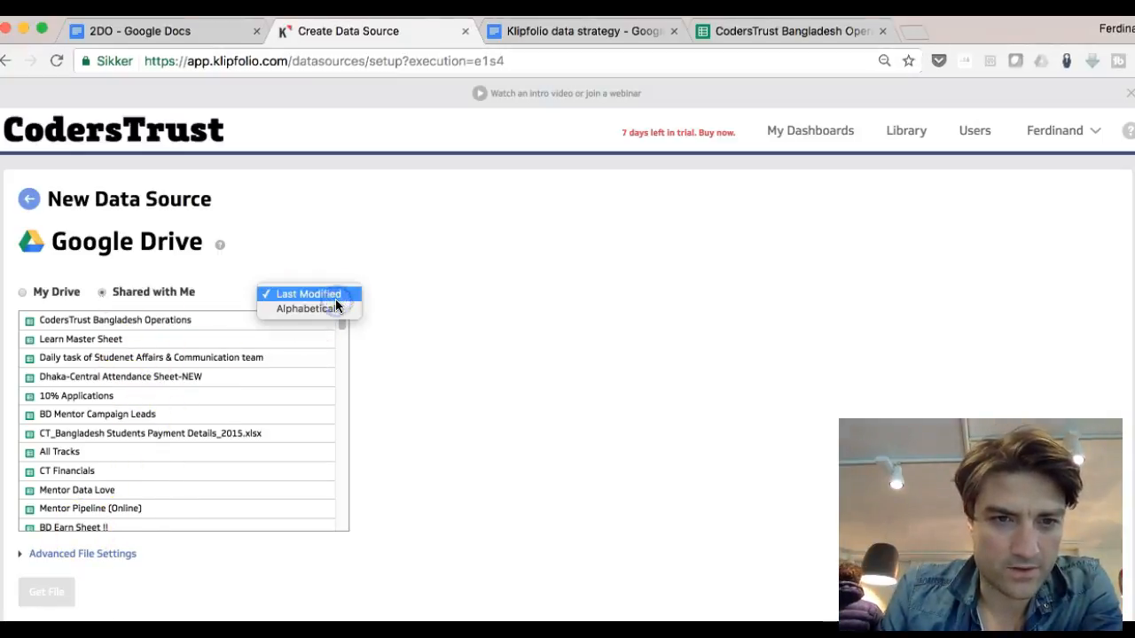
click(213, 298)
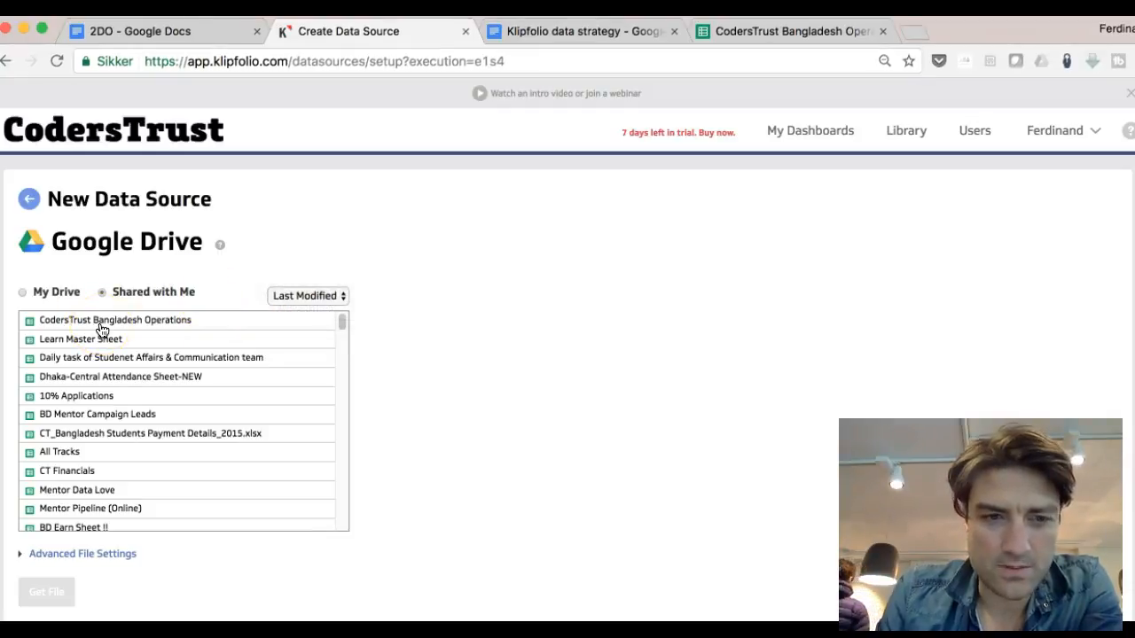
click(100, 322)
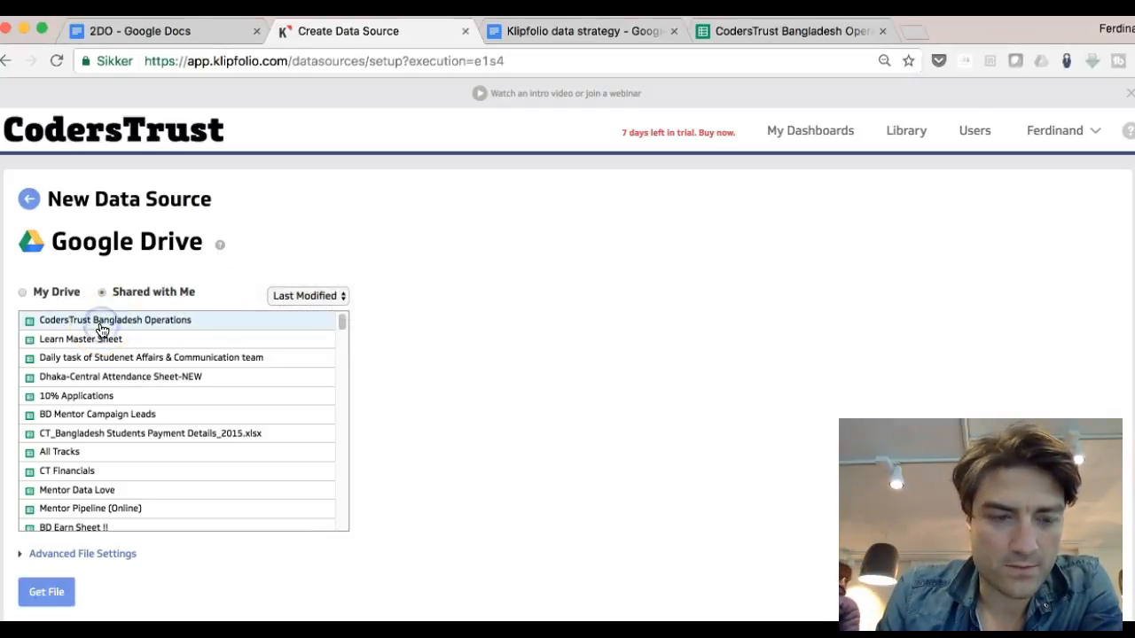
click(53, 599)
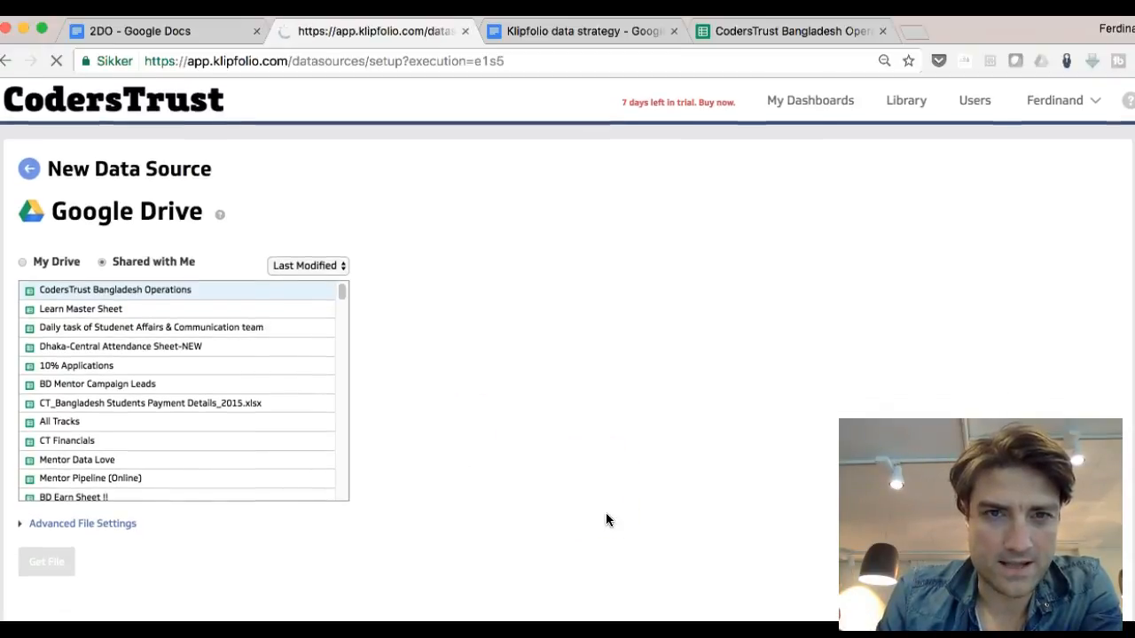
Step: Save the new data source with its default name and 30-minute refresh
scroll(606, 514, down, 4)
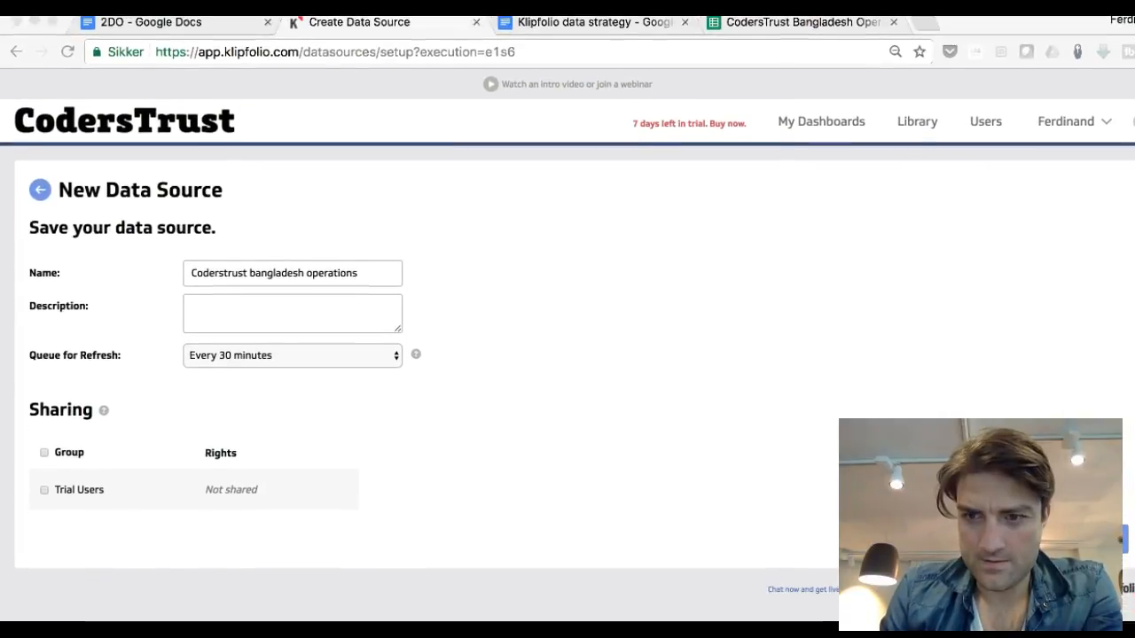
click(1132, 542)
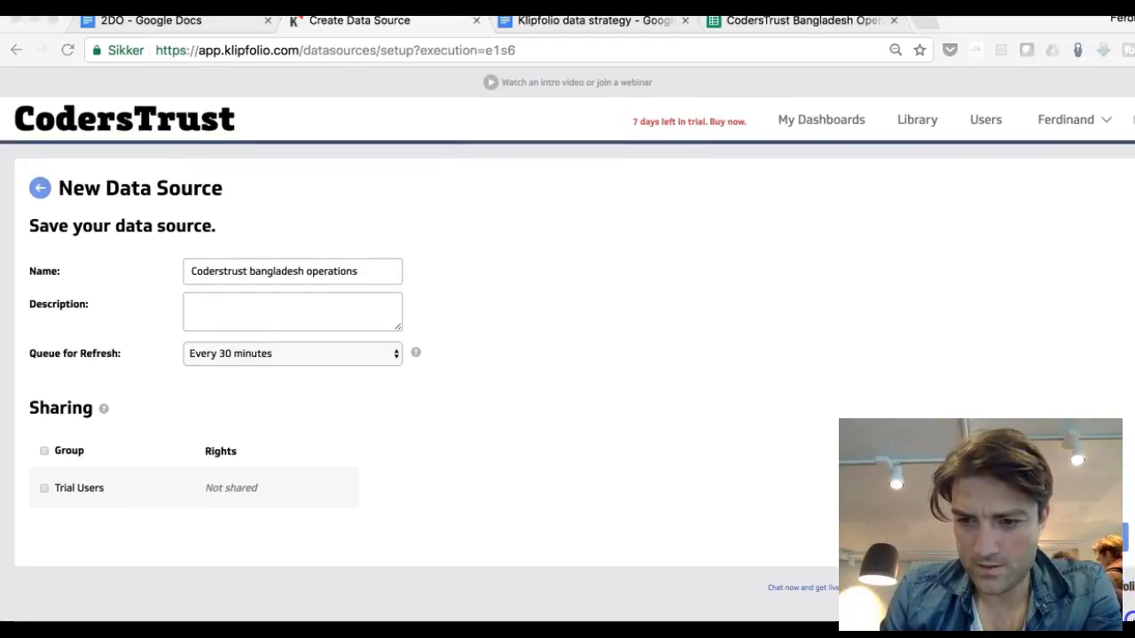
click(1125, 538)
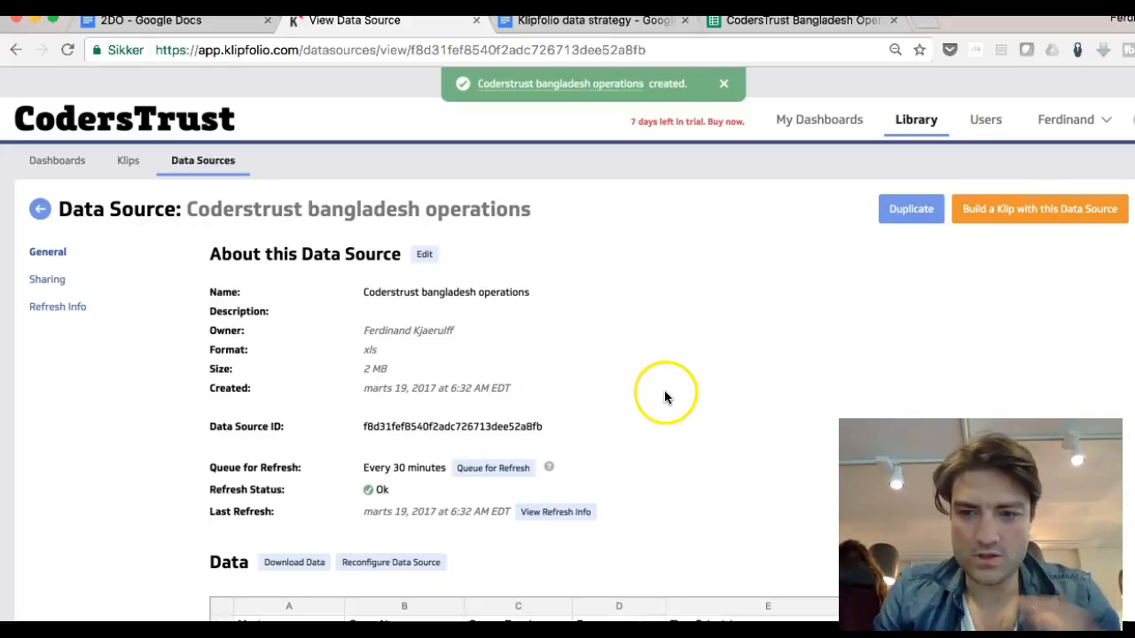
Step: Build a new Klip from this data source, starting with a Bar/Line Chart component
click(992, 213)
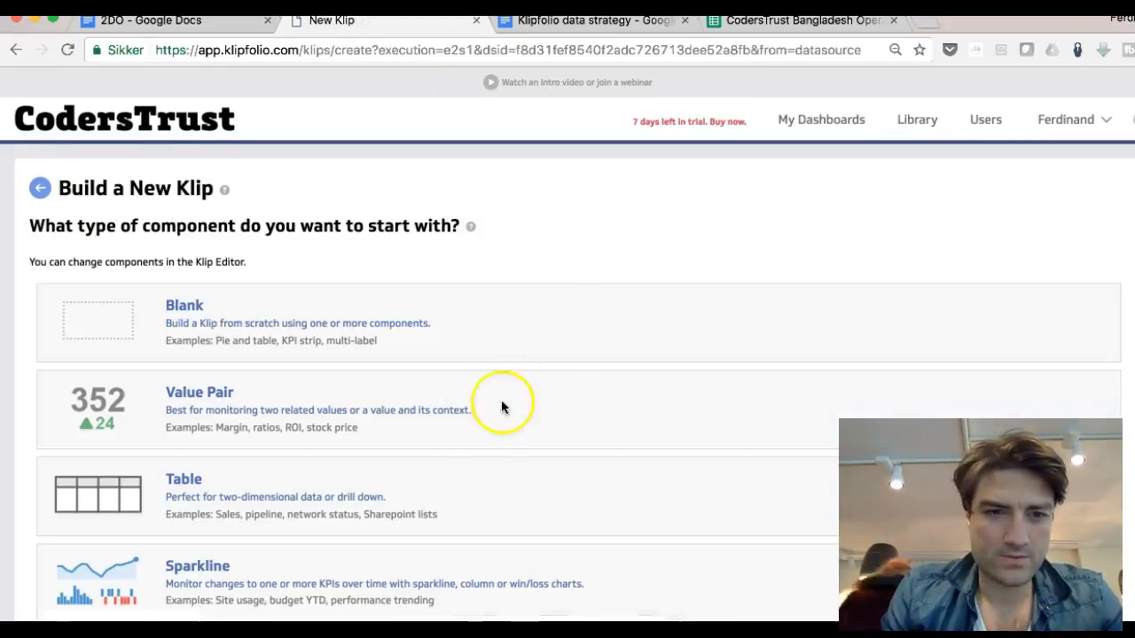
click(463, 513)
scroll(462, 513, down, 4)
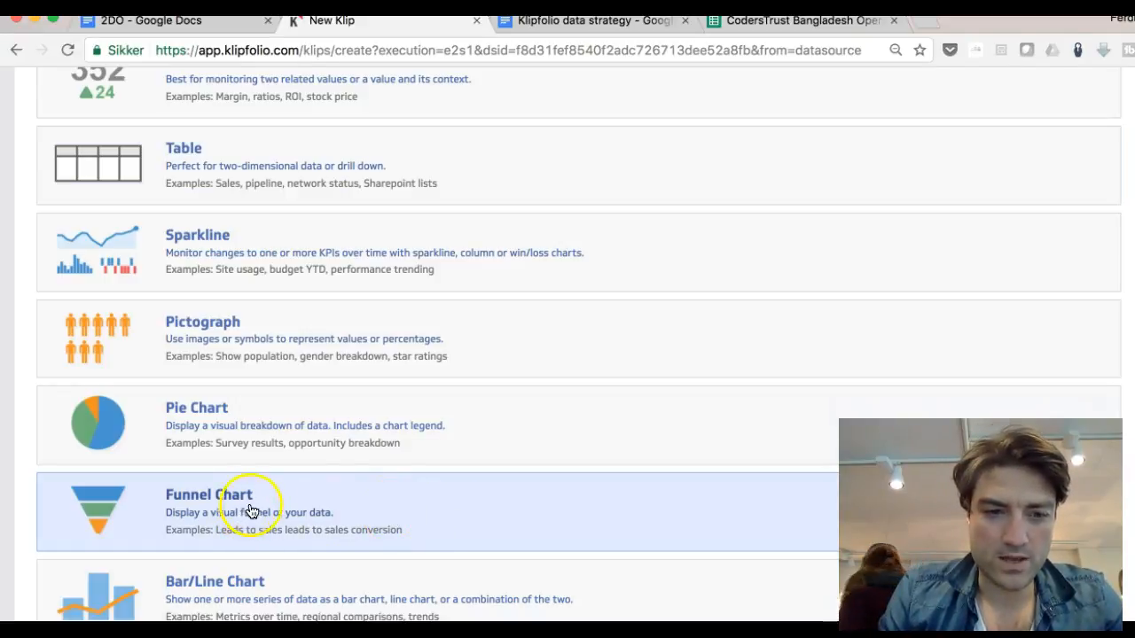
click(247, 590)
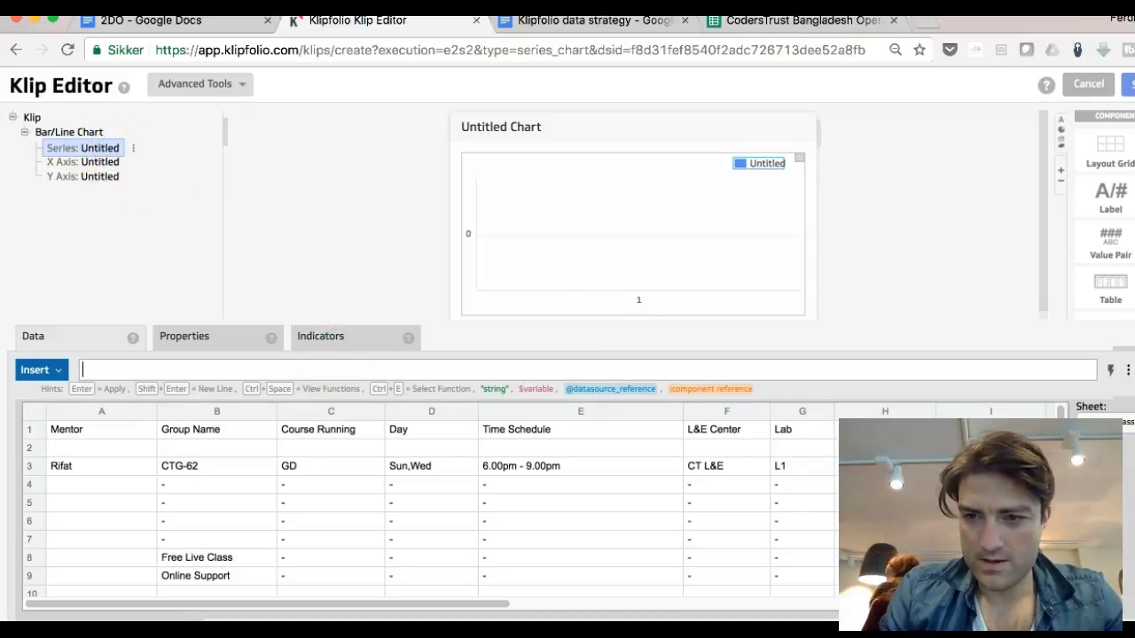
Step: Switch the data view to the Communication Support sheet
drag(1130, 320, 1133, 284)
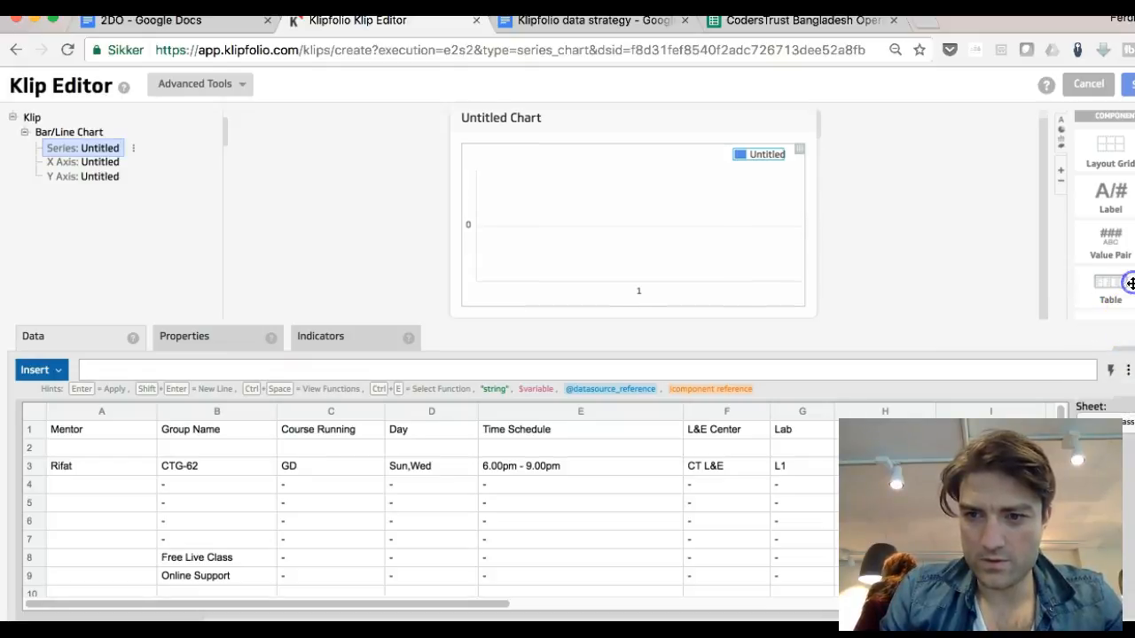
click(1129, 422)
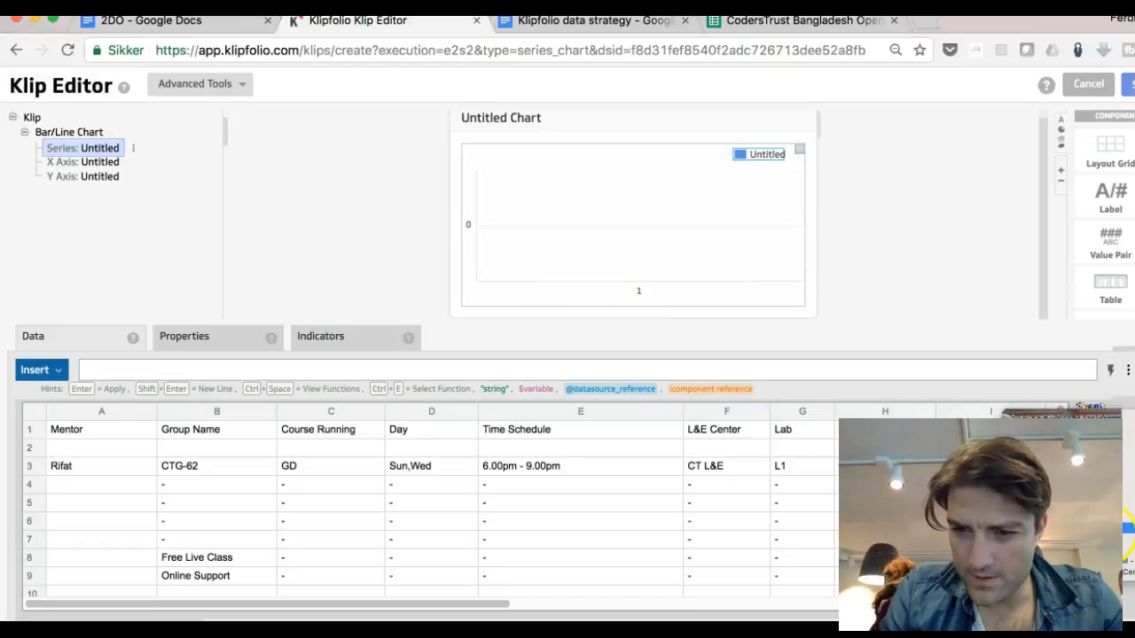
click(1129, 539)
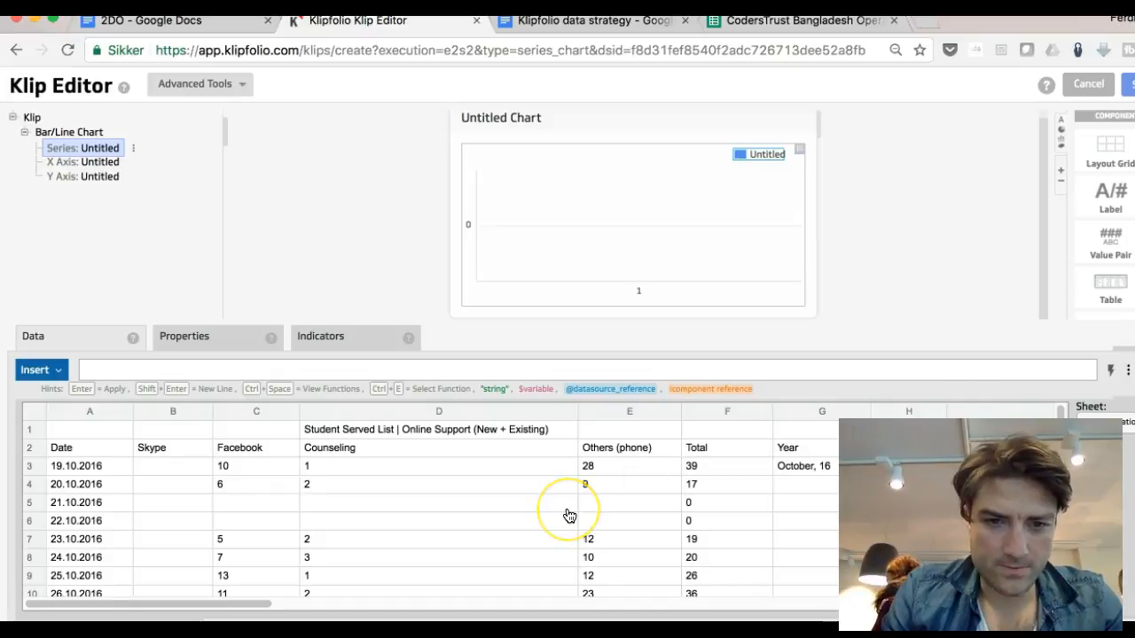
Step: Scroll through the sheet's dated rows to locate the March 2017 section
scroll(569, 516, down, 8)
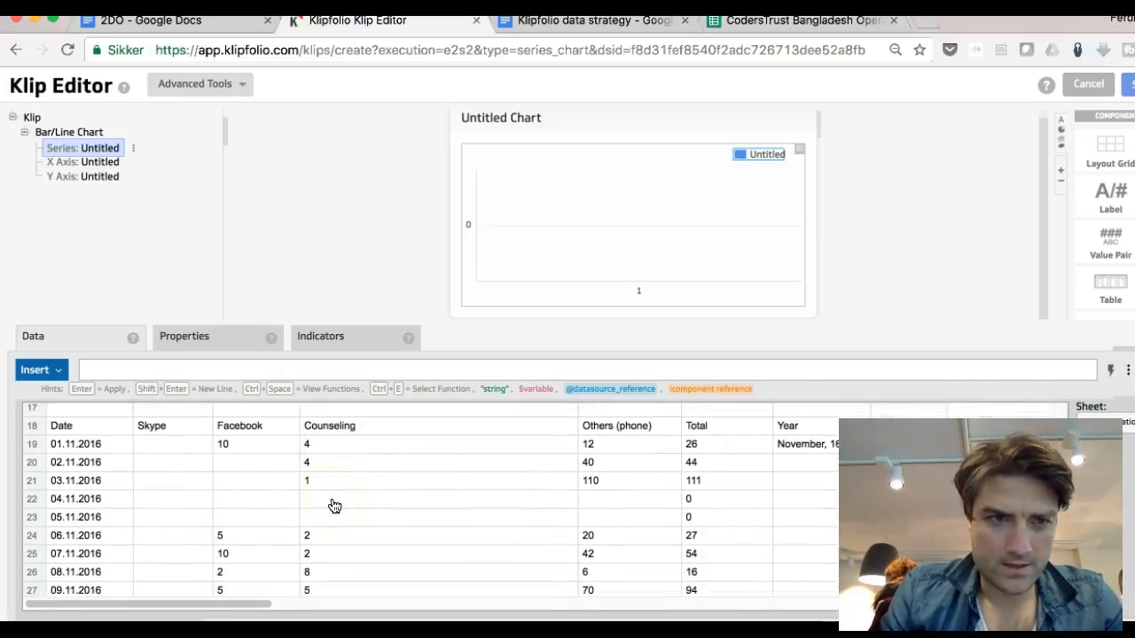
scroll(334, 506, down, 2)
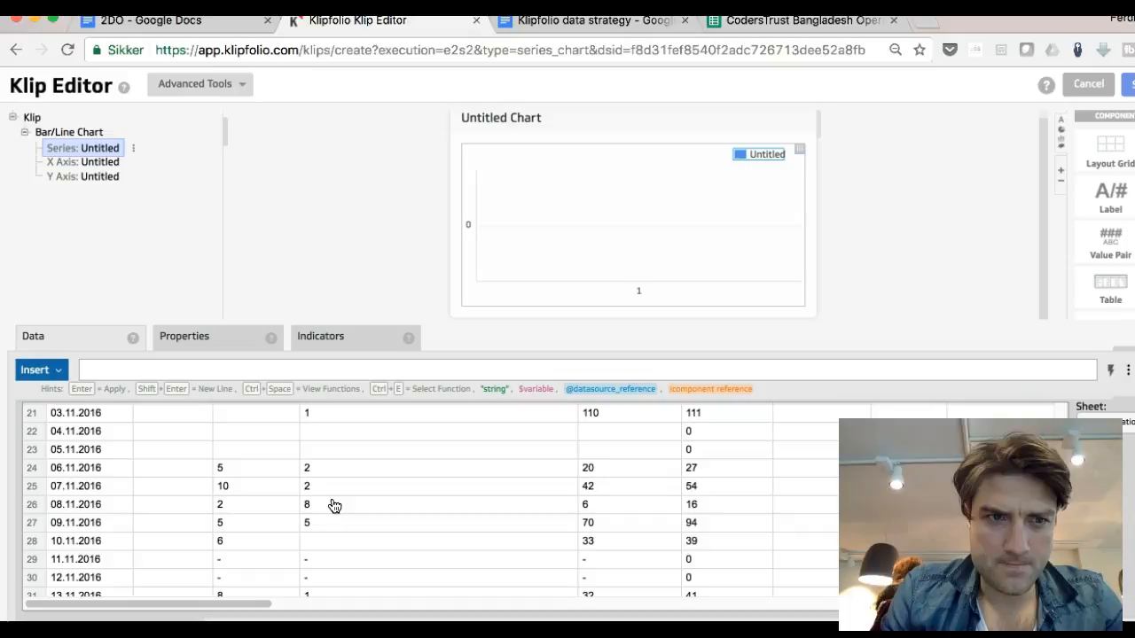
scroll(334, 506, down, 13)
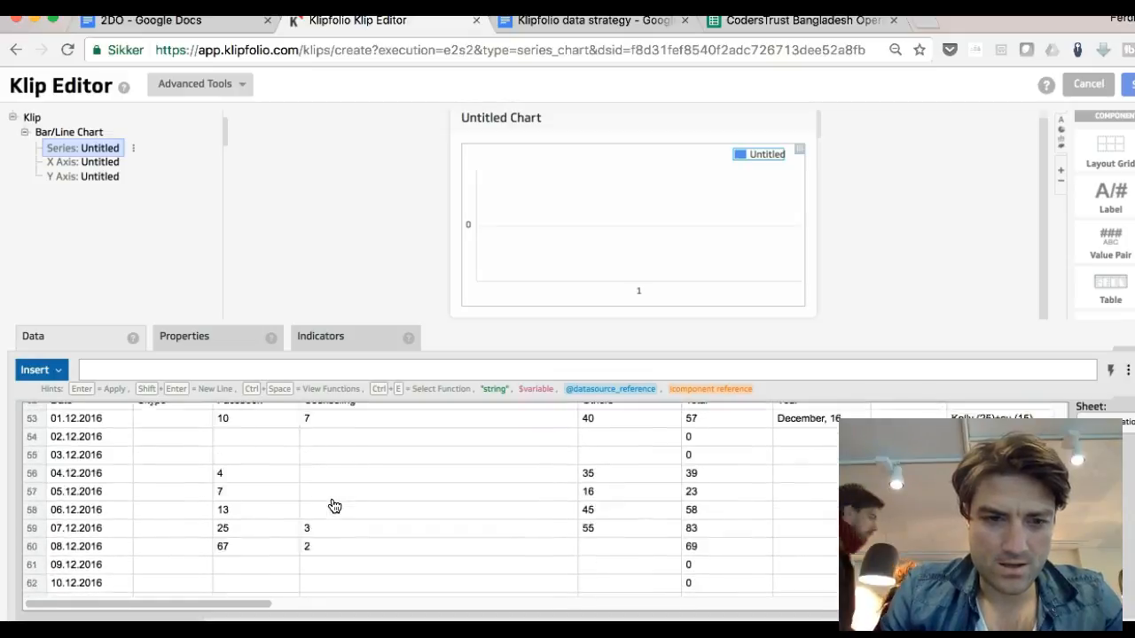
scroll(335, 506, down, 18)
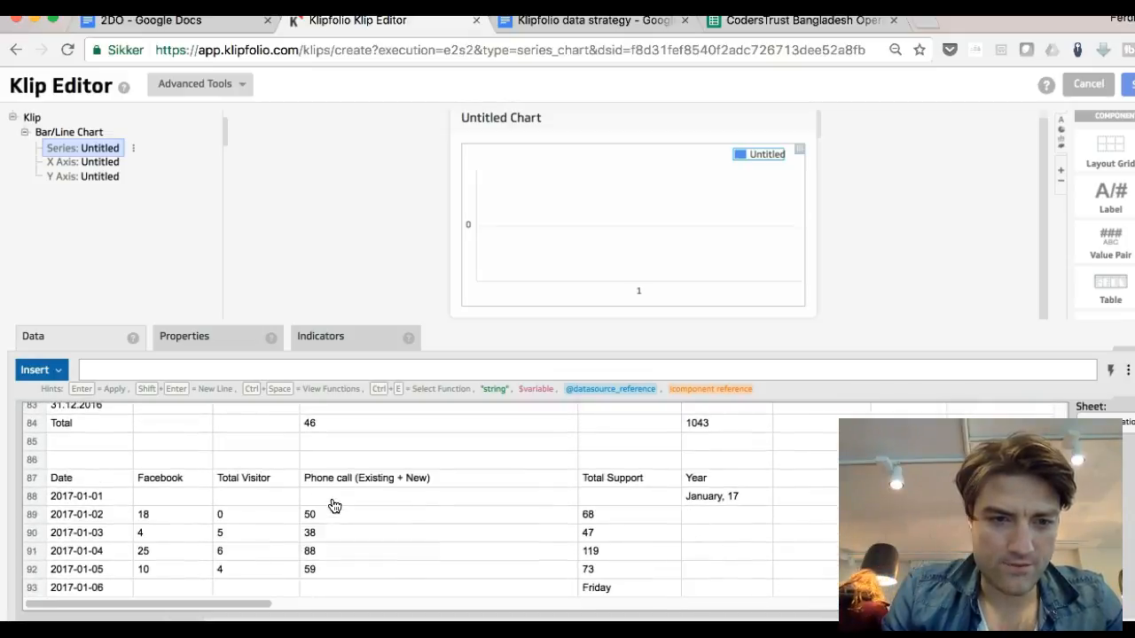
scroll(335, 507, down, 13)
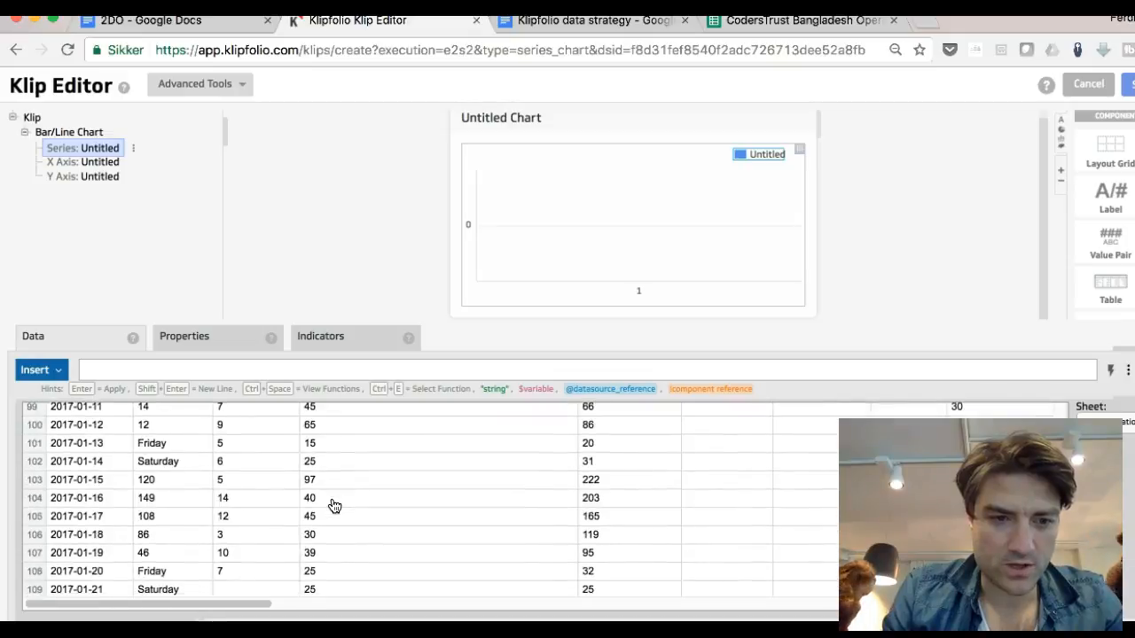
scroll(334, 506, down, 14)
click(324, 505)
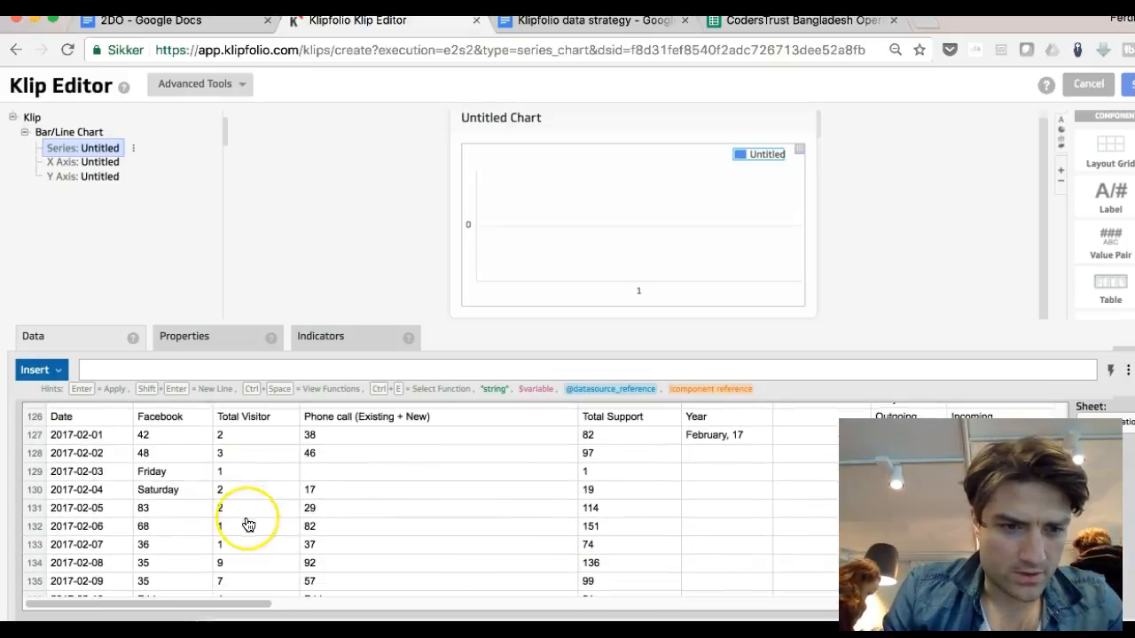
scroll(248, 525, down, 13)
scroll(248, 525, up, 3)
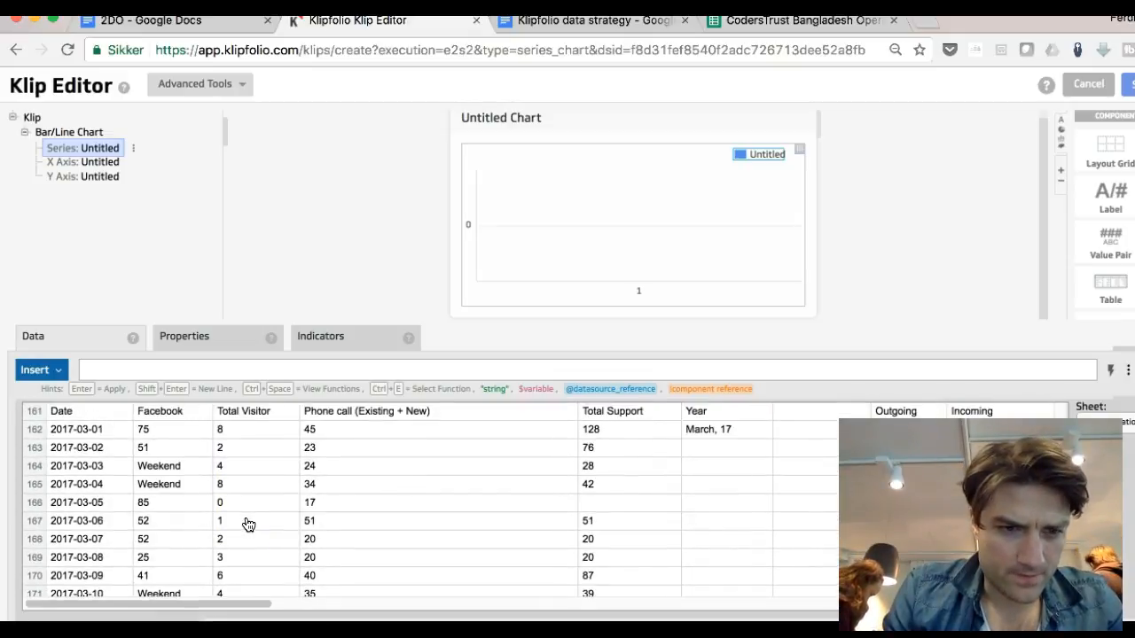
scroll(248, 525, down, 1)
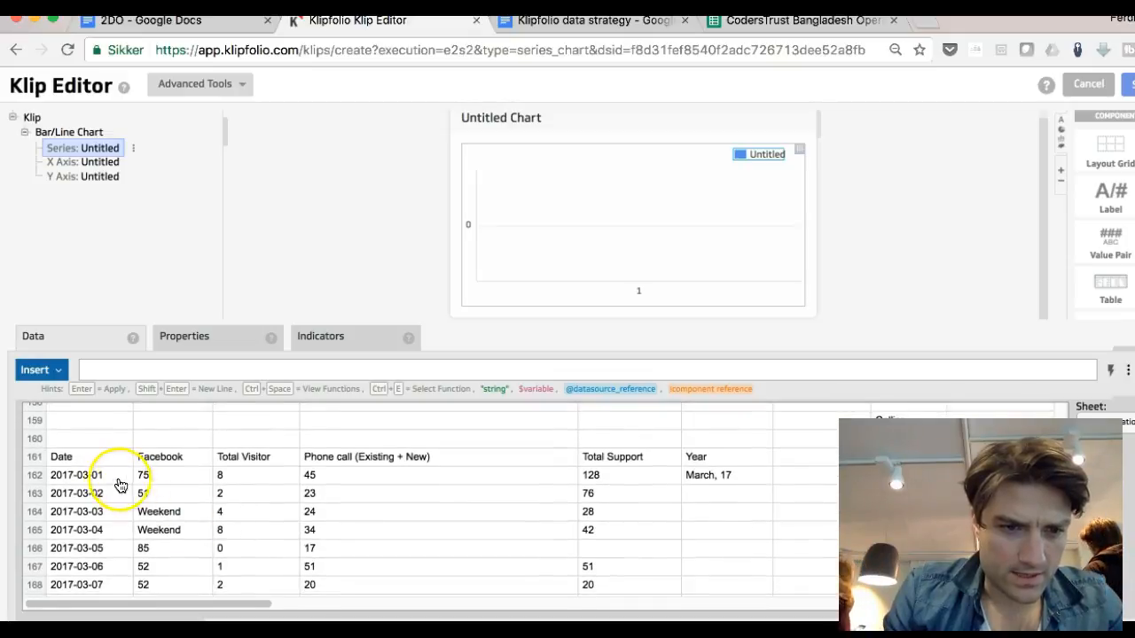
Step: Set the chart's X Axis to the March dates in cells A162:A192
drag(104, 496, 106, 548)
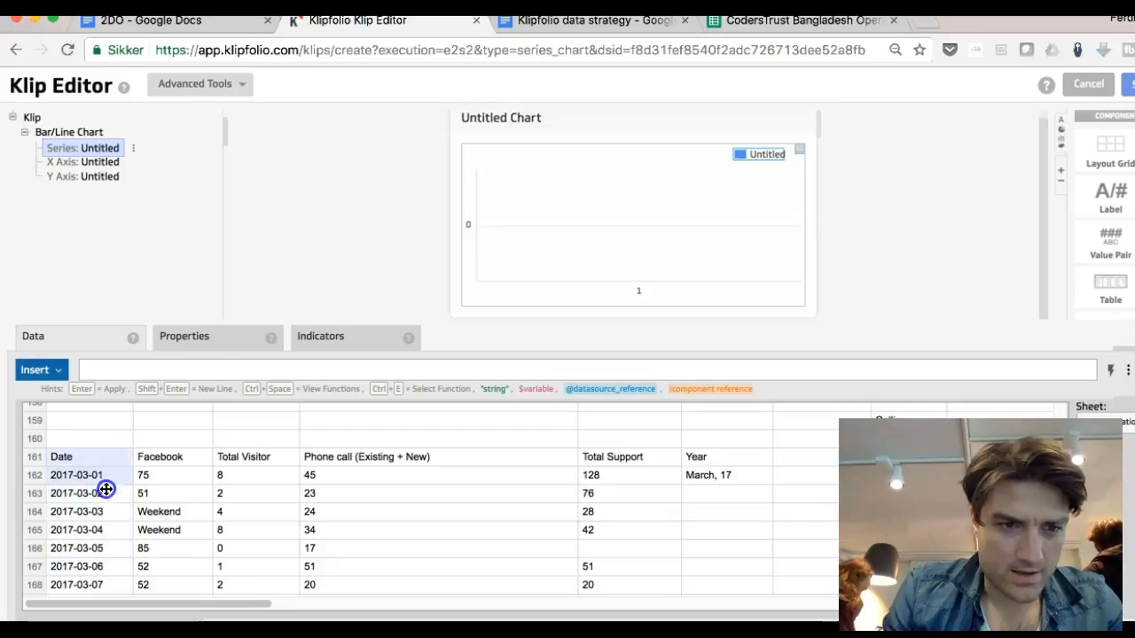
click(93, 163)
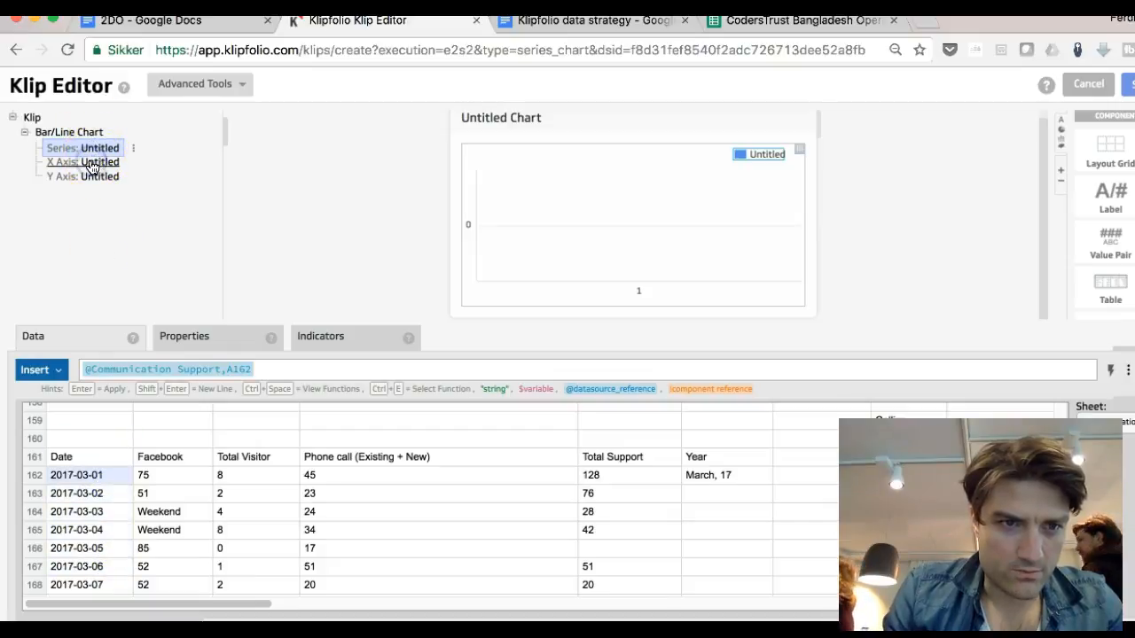
drag(110, 481, 111, 600)
drag(112, 420, 101, 497)
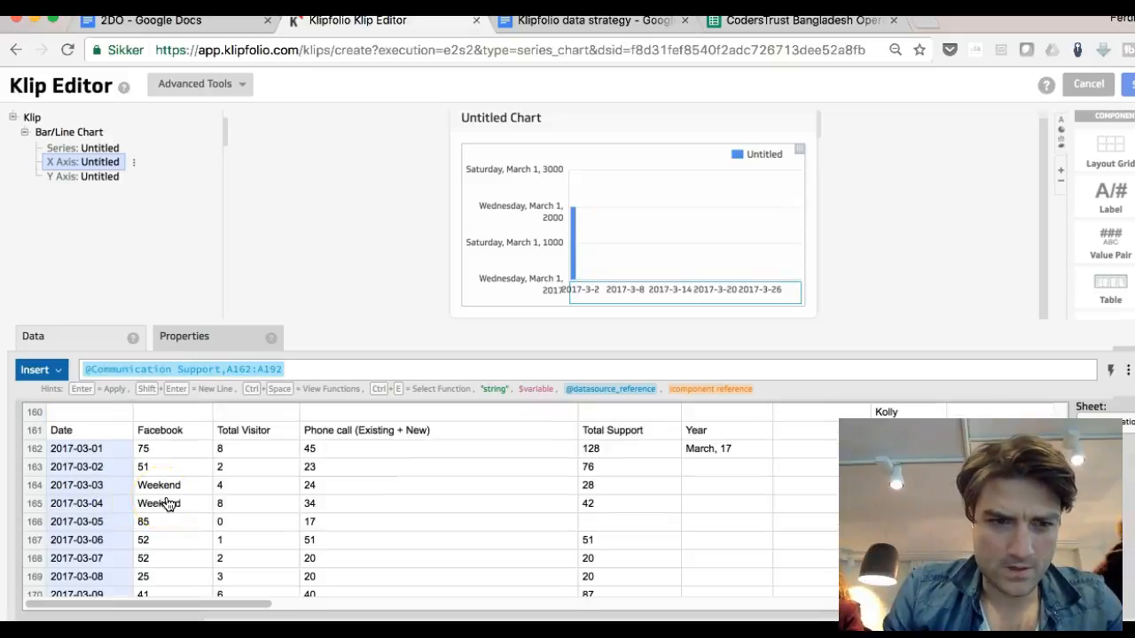
Step: Set the chart's Series to the Facebook values in cells B162:B177
click(97, 151)
mouse_move(171, 450)
mouse_down()
mouse_move(154, 596)
mouse_move(154, 506)
mouse_move(169, 473)
mouse_move(173, 543)
mouse_move(165, 411)
mouse_move(170, 479)
mouse_move(167, 462)
mouse_up()
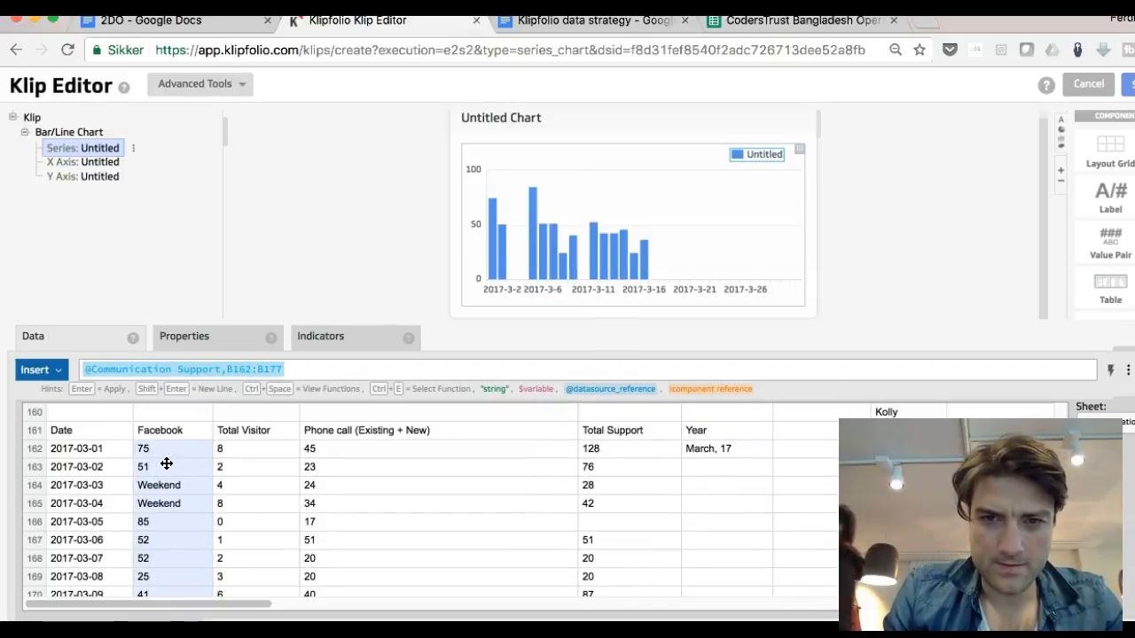
mouse_move(498, 252)
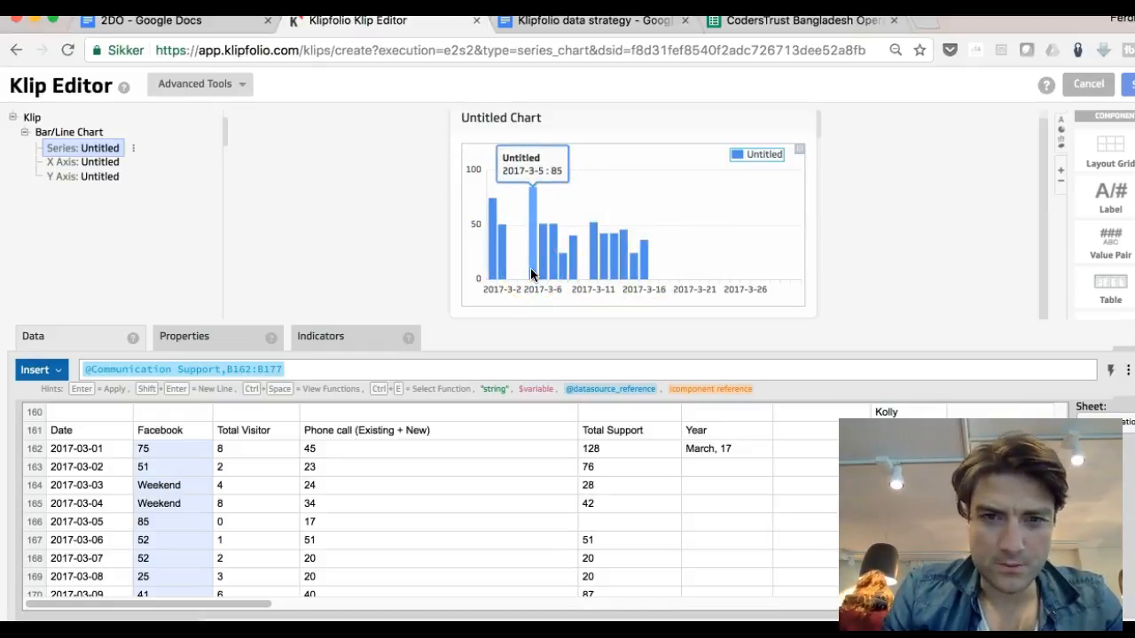
Step: Set the Klip title to FACEBOOK MESSAGES BD MARCH MONTH
click(507, 122)
click(257, 375)
text(FACEBOOK MESSAGES BD MARCH)
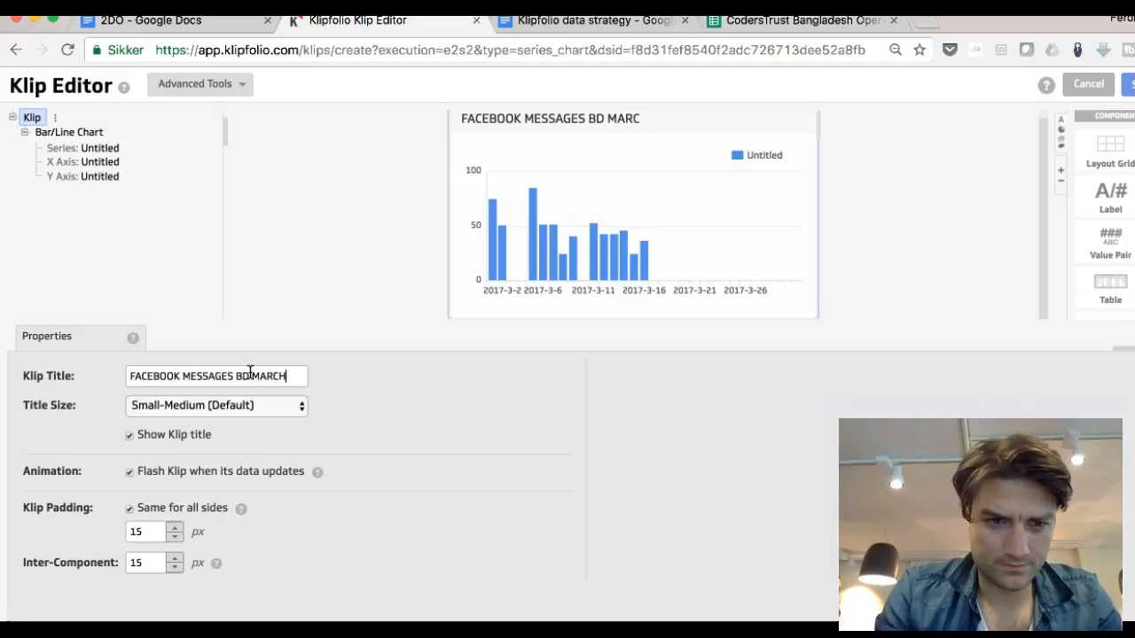
text(NTH)
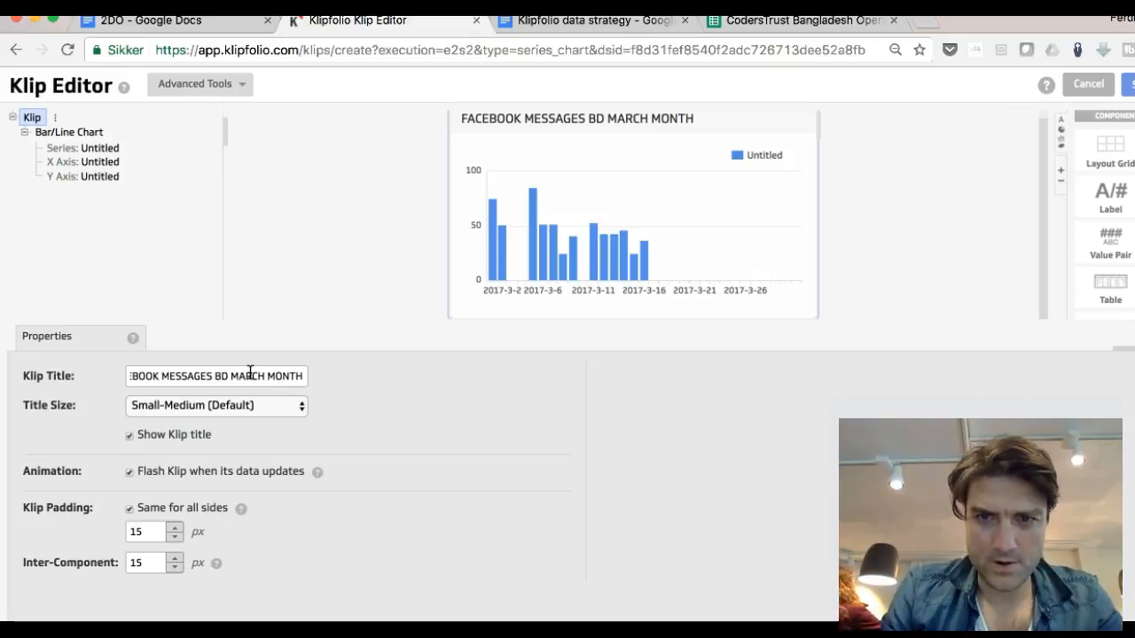
Step: Set the chart series label to NUMBERS OF FB MESSAGES
click(772, 157)
click(170, 526)
drag(190, 527, 113, 532)
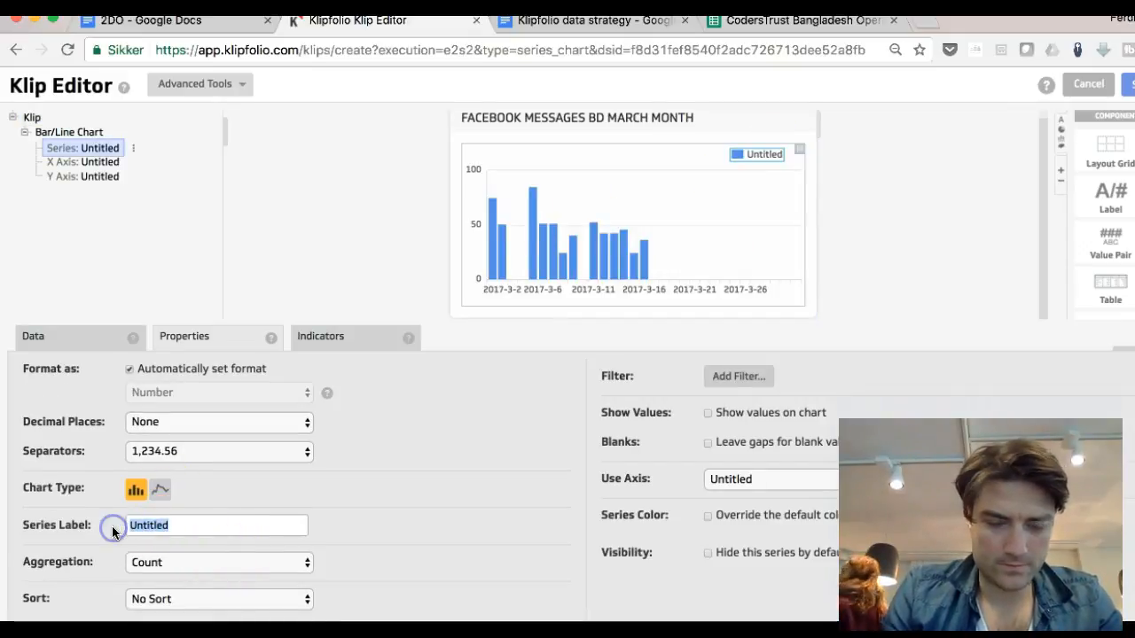
text(FB MES)
key(BackSpace)
key(BackSpace)
key(BackSpace)
key(BackSpace)
key(BackSpace)
key(BackSpace)
text(NUM)
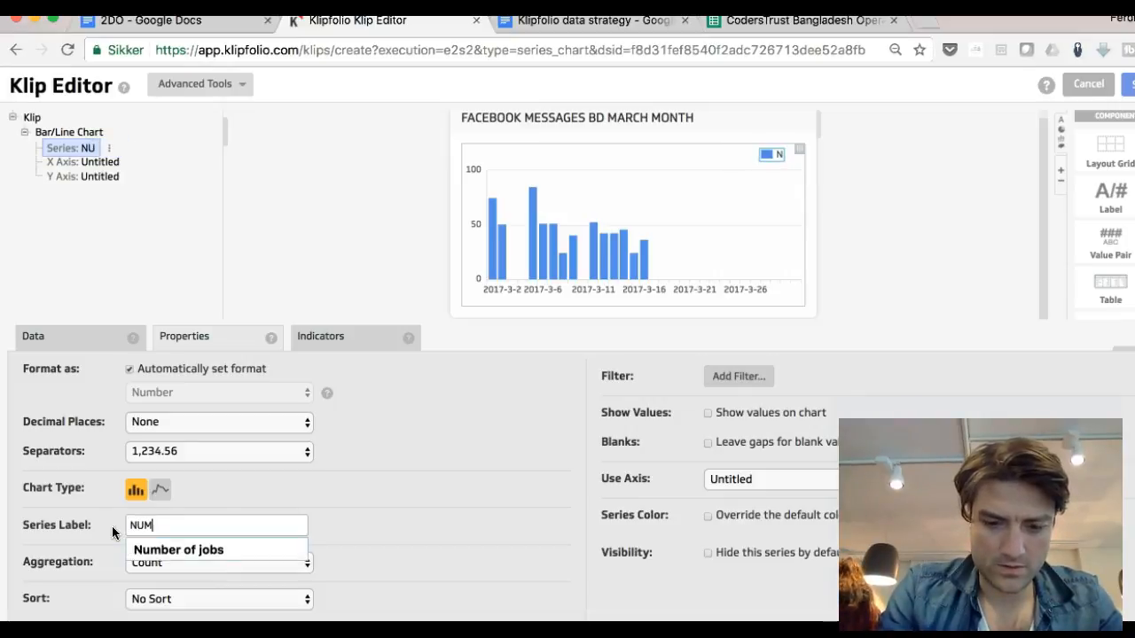
text(BERS OF FB MESSAGES)
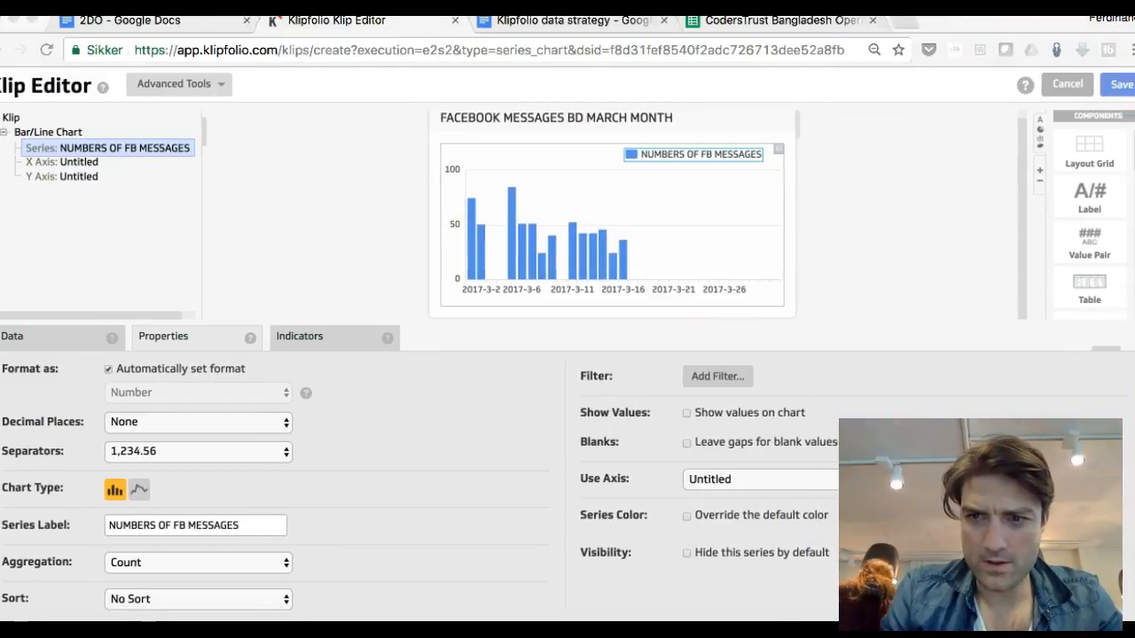
Step: Save the Klip as FACEBOOK MESSAGES BD MARCH MONTH and finish
click(1119, 84)
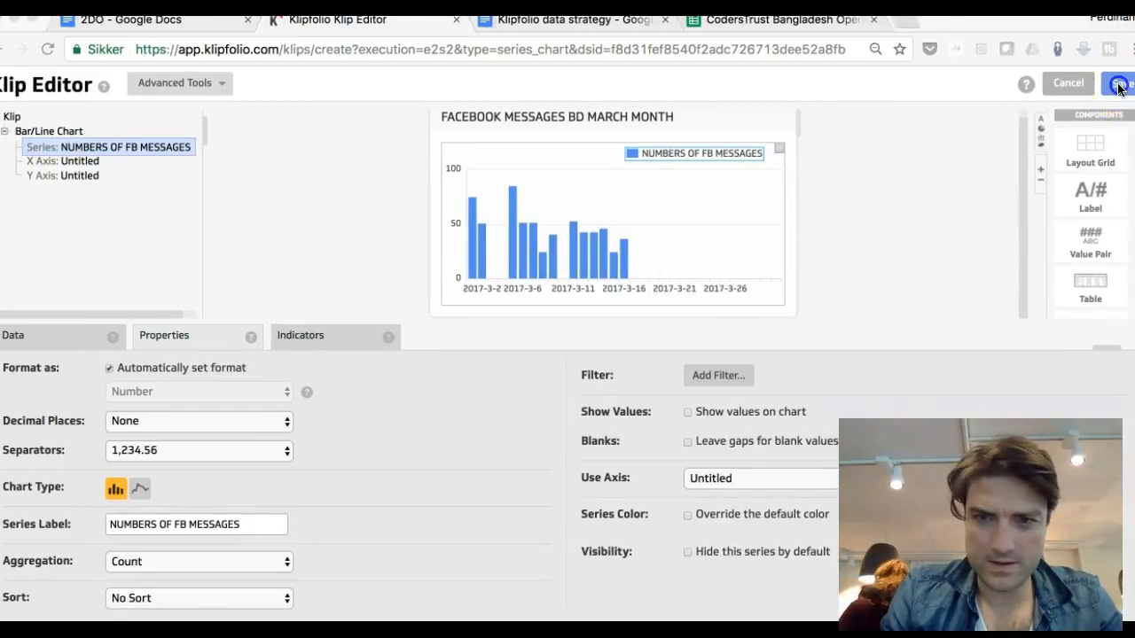
click(1119, 87)
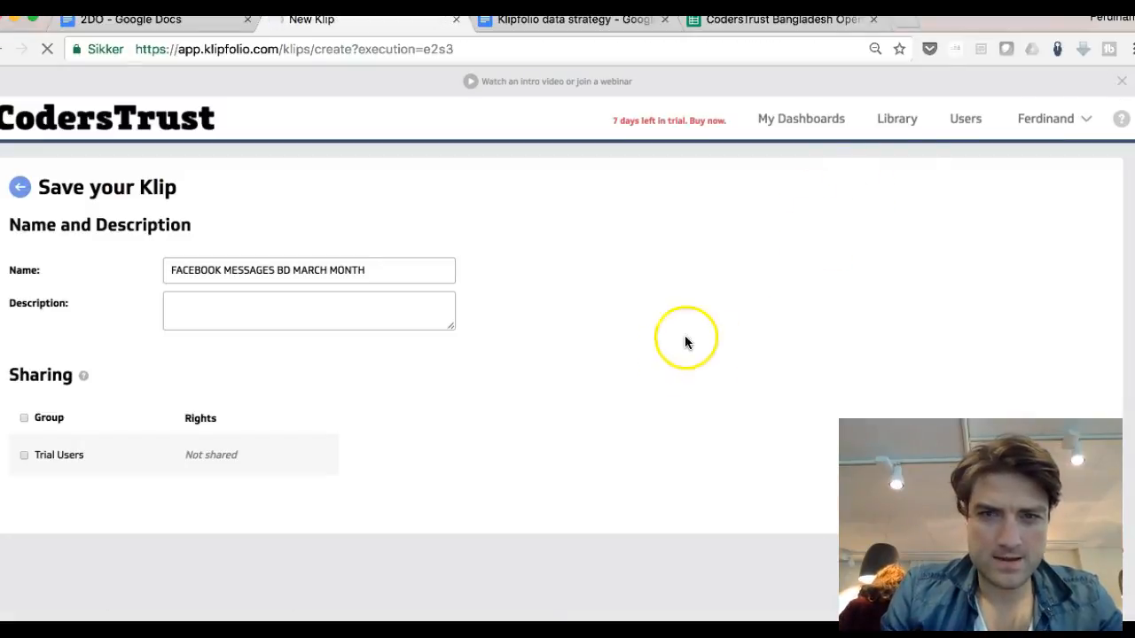
click(283, 317)
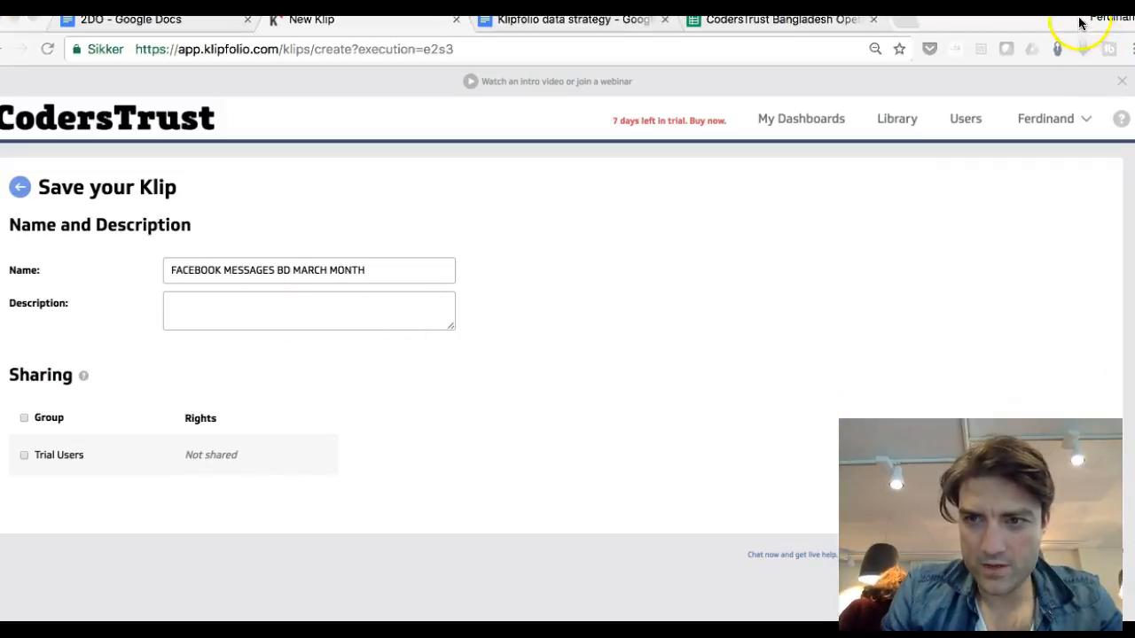
drag(1078, 38, 1078, 22)
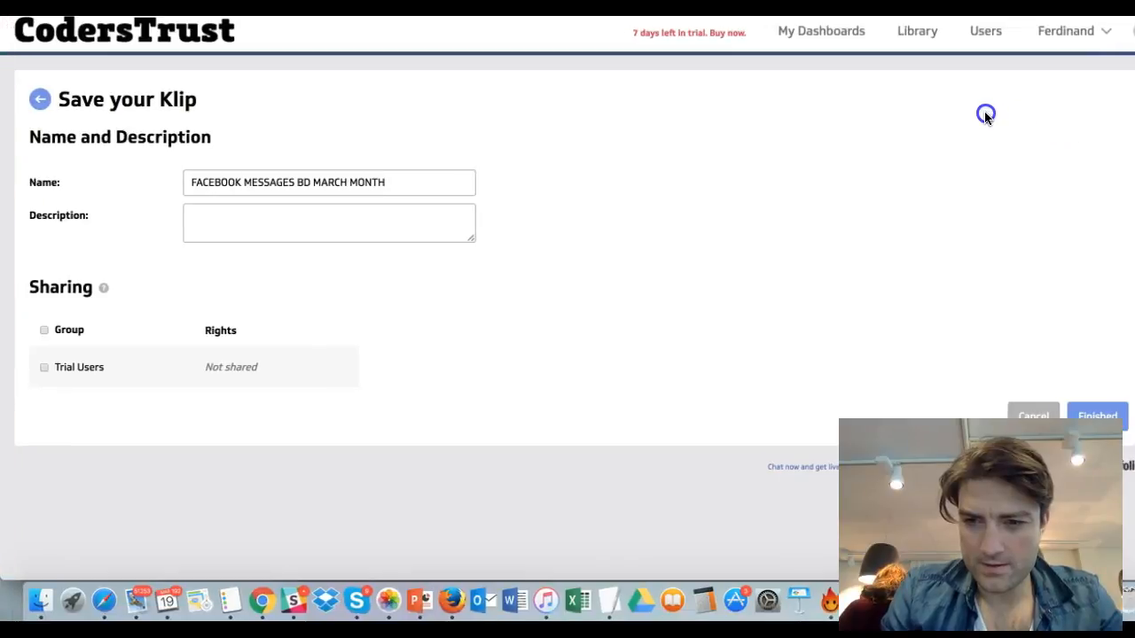
click(1124, 429)
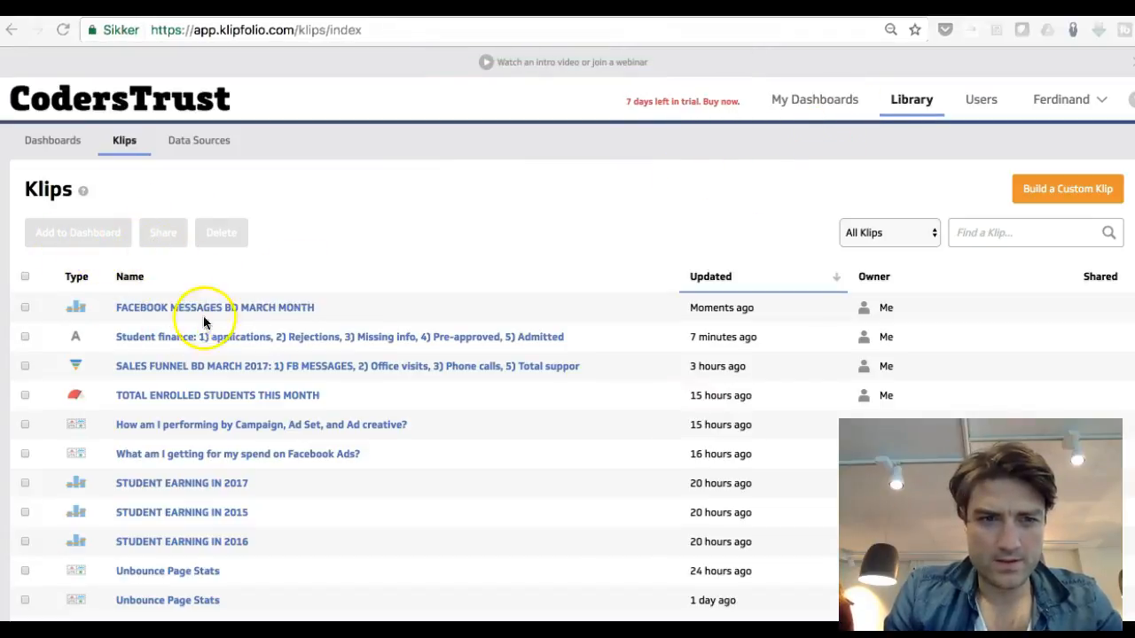
Step: Add the FACEBOOK MESSAGES BD MARCH MONTH Klip to the Overall KPI dashboard
click(809, 106)
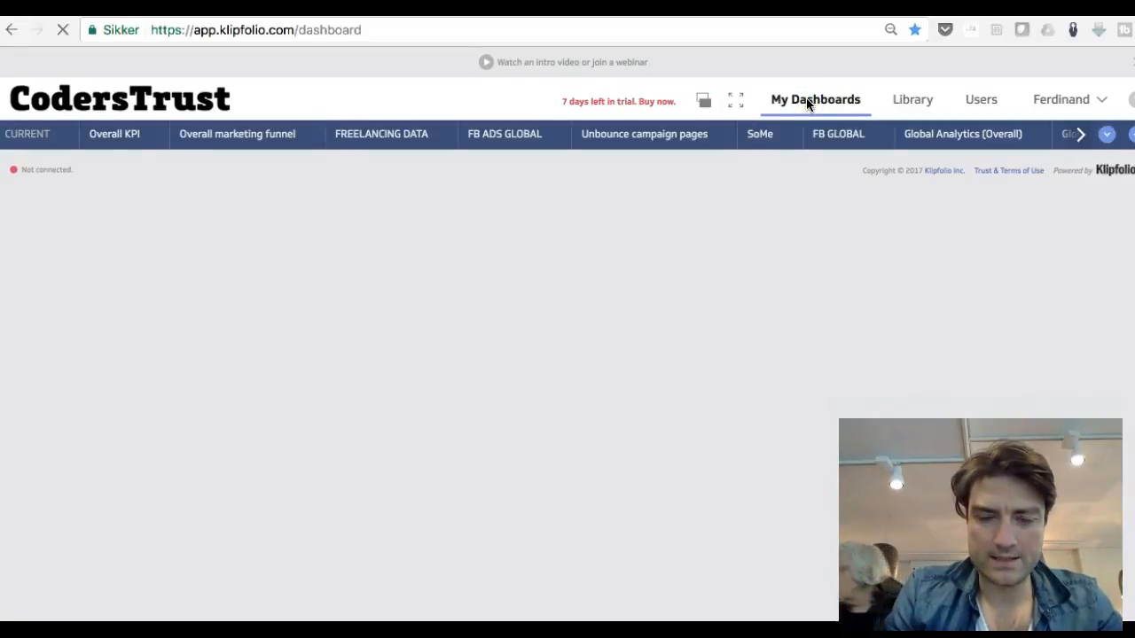
click(122, 139)
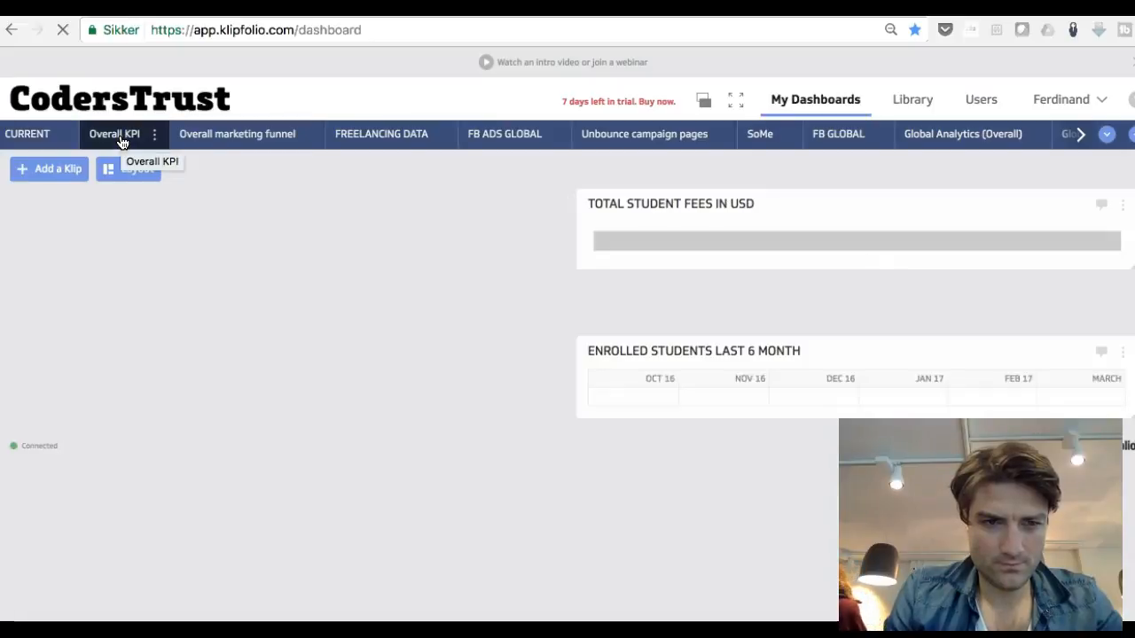
click(61, 172)
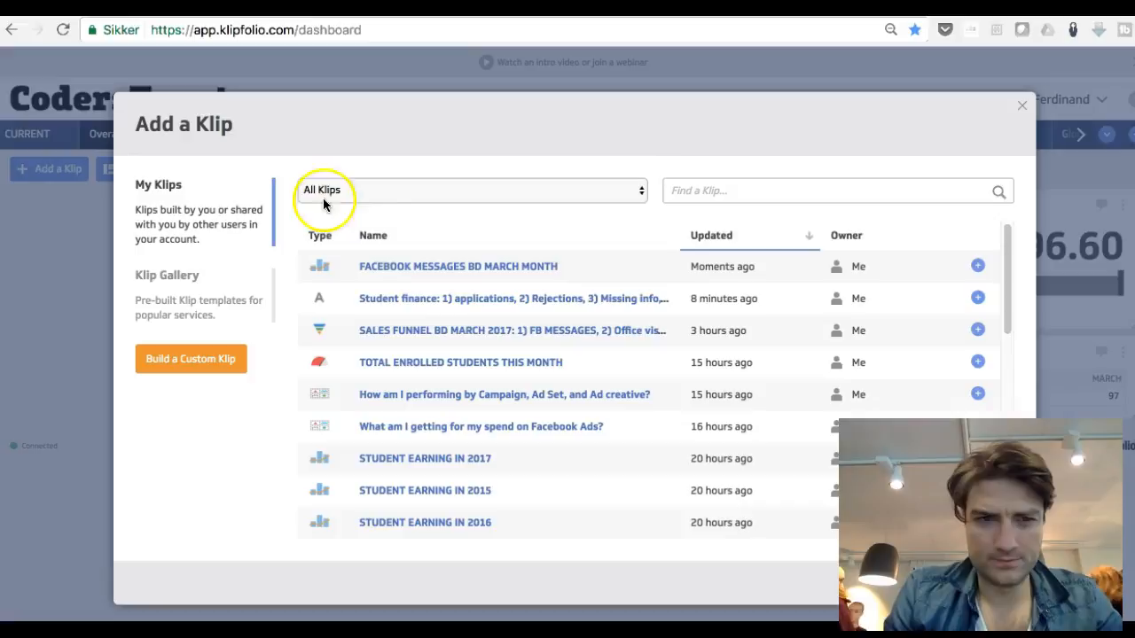
click(424, 267)
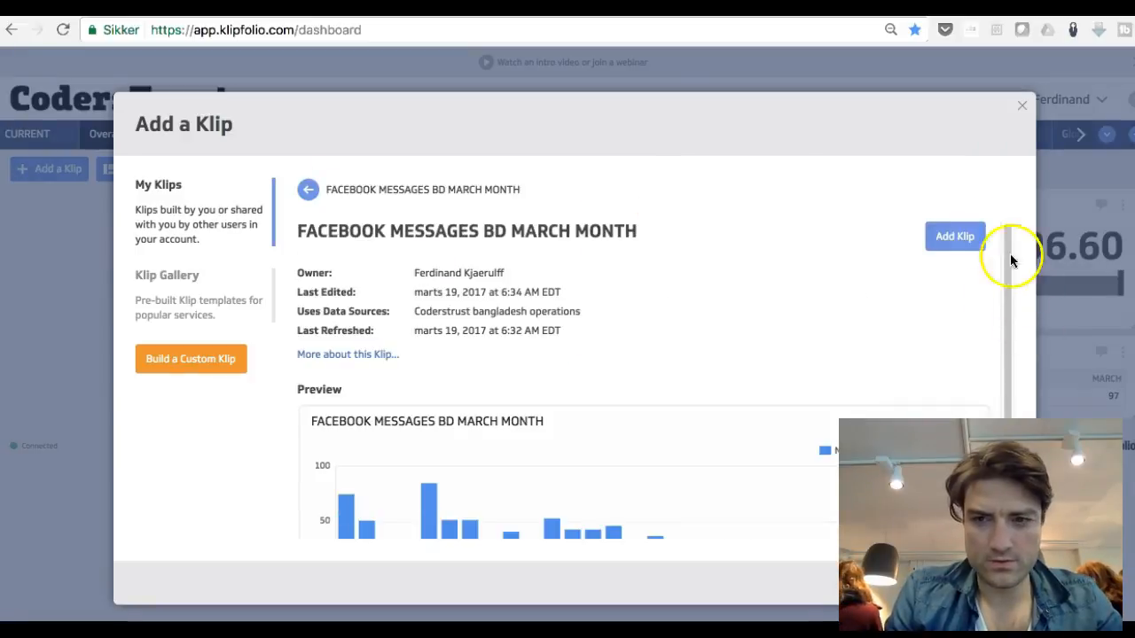
click(970, 241)
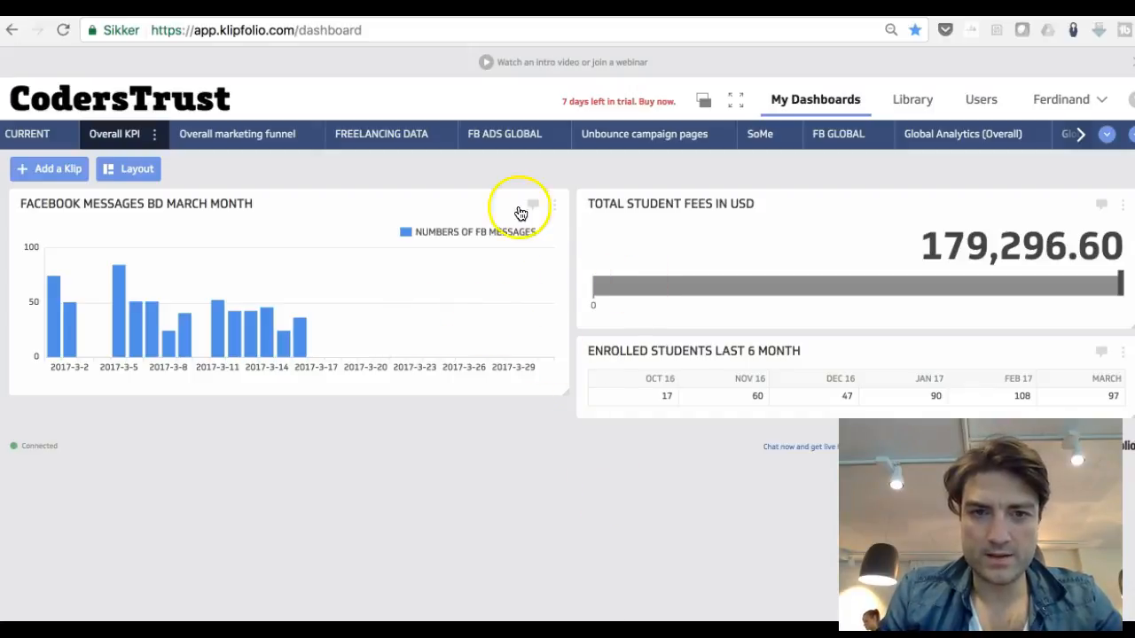
Step: Open the email snapshot setup for the Overall KPI dashboard
click(156, 140)
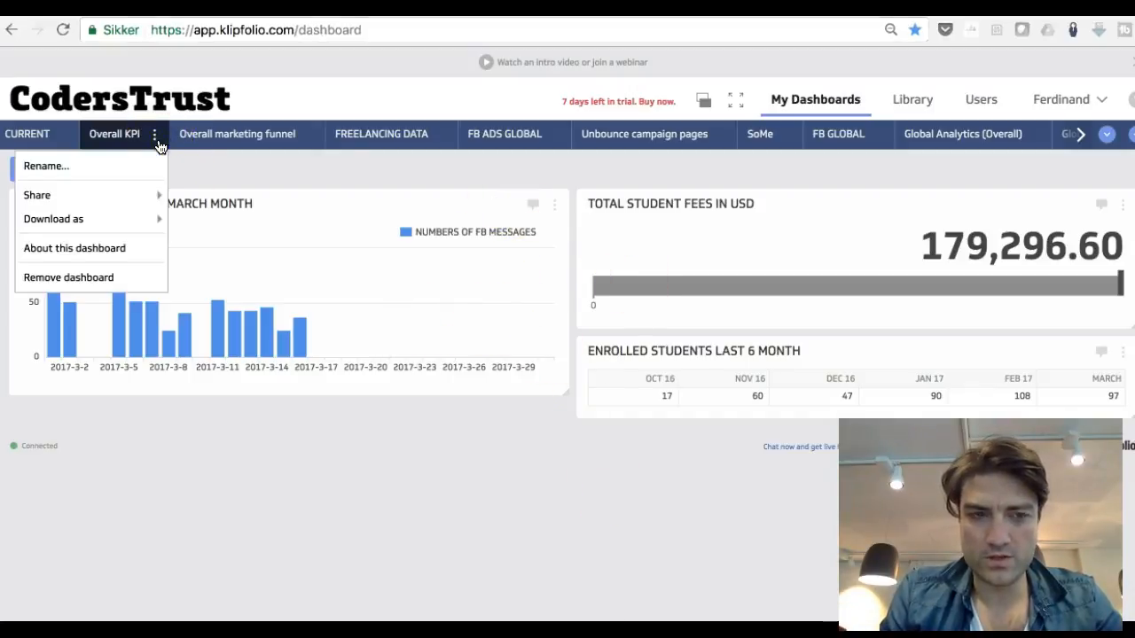
mouse_move(148, 195)
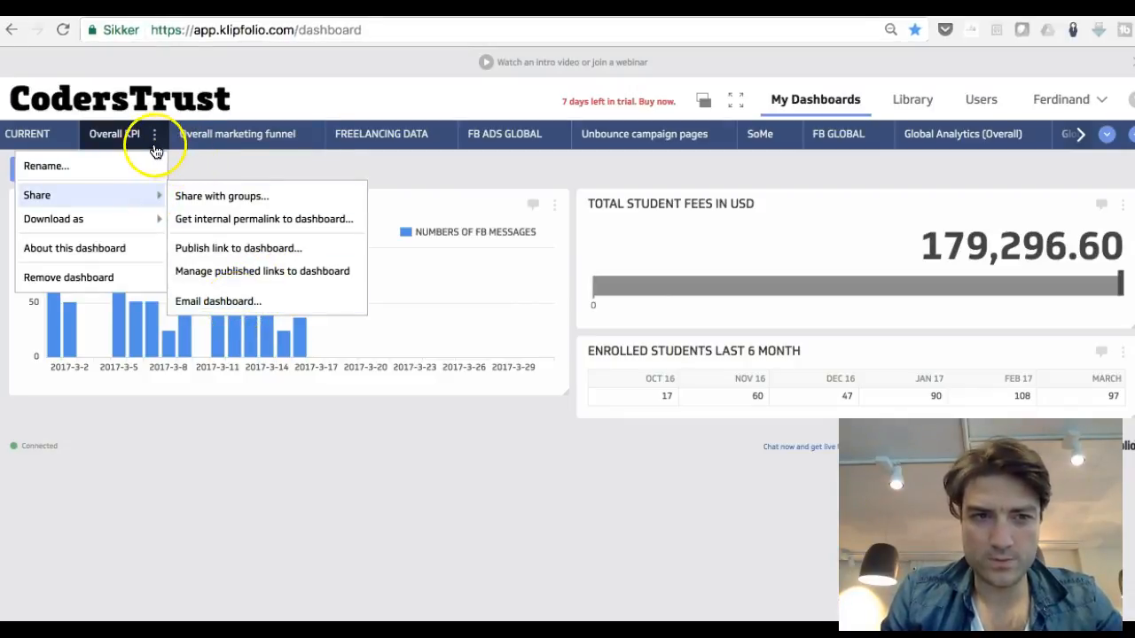
click(243, 304)
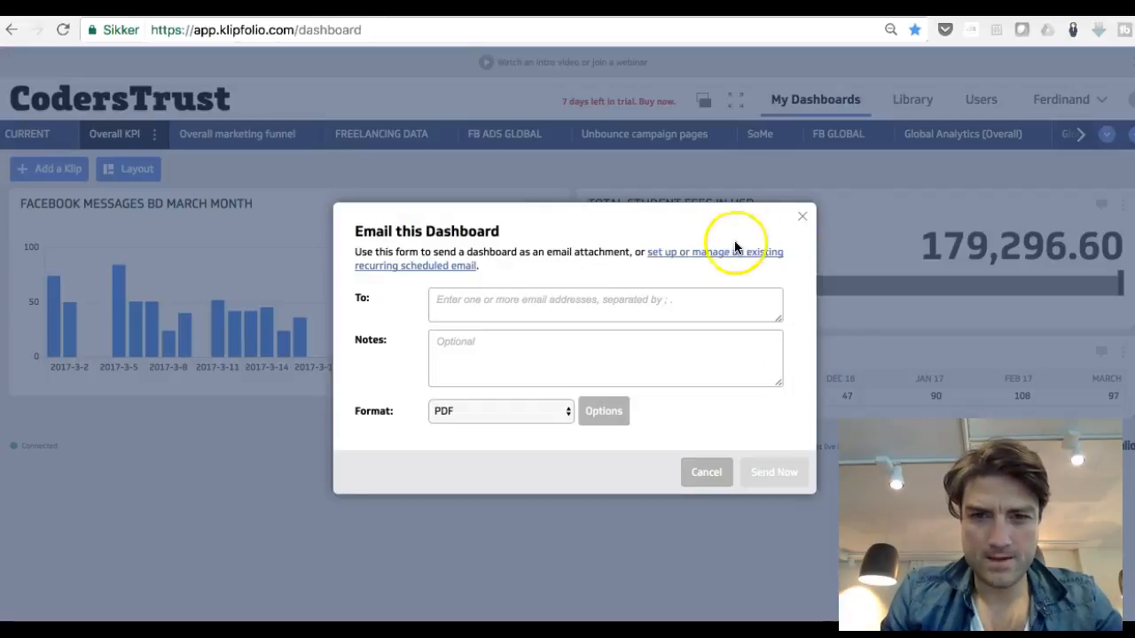
click(727, 255)
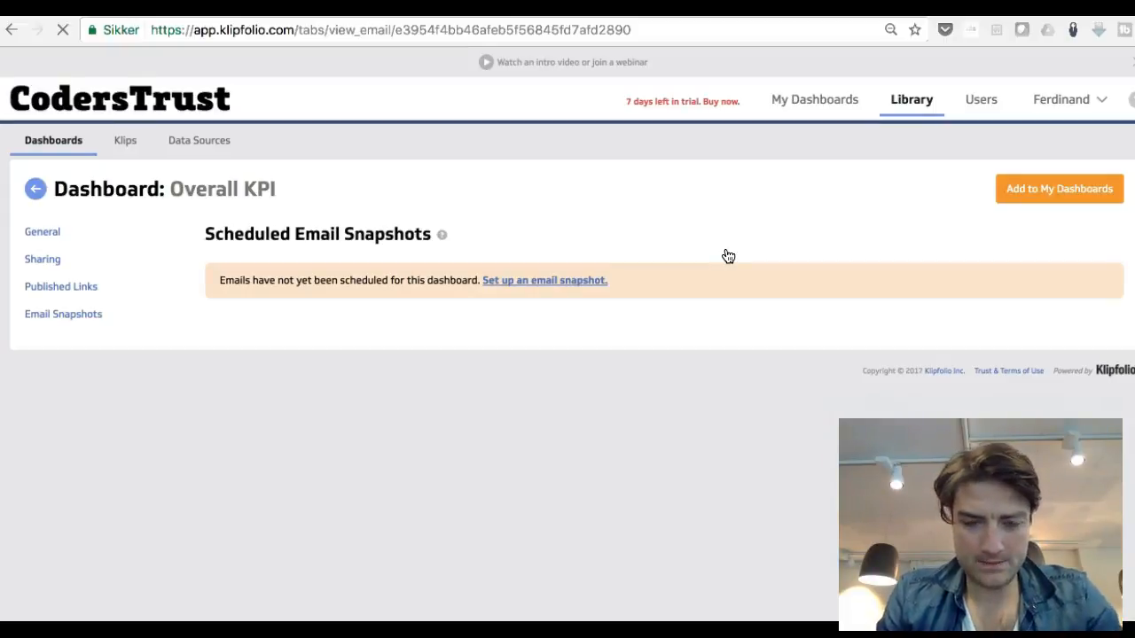
click(563, 282)
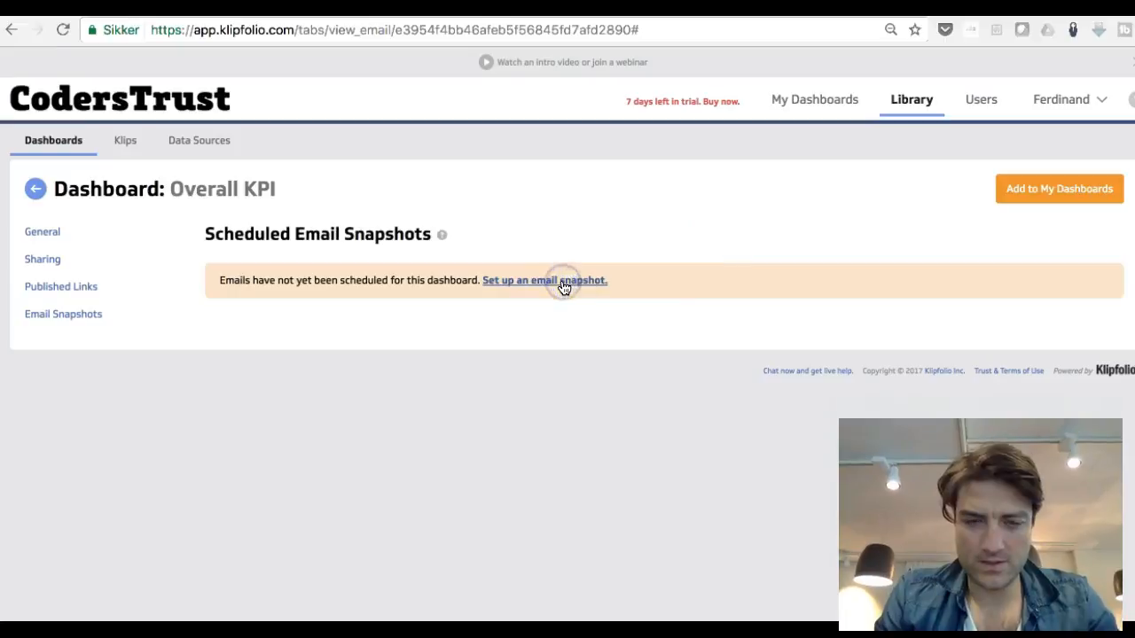
click(516, 290)
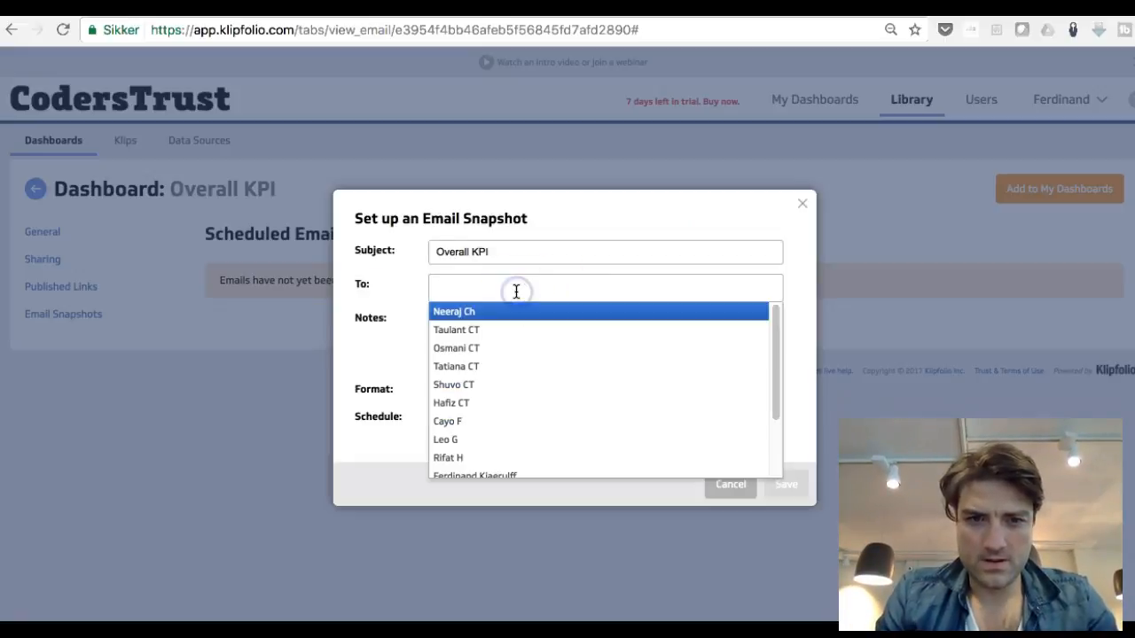
Step: Add three team members as recipients of the email snapshot
click(487, 385)
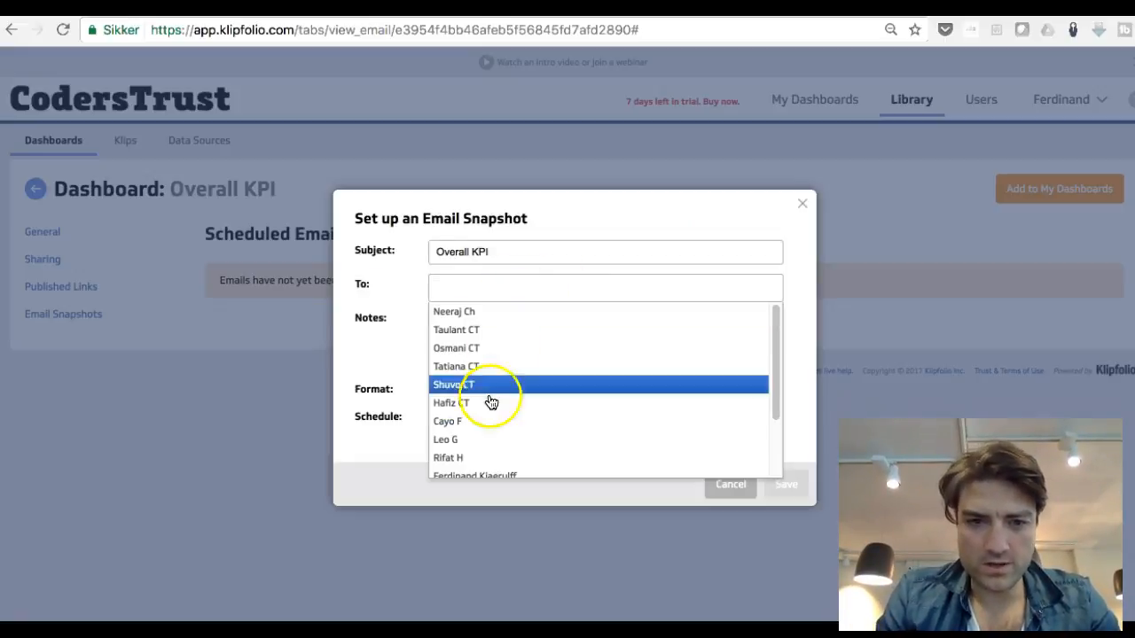
click(490, 328)
text(hafi)
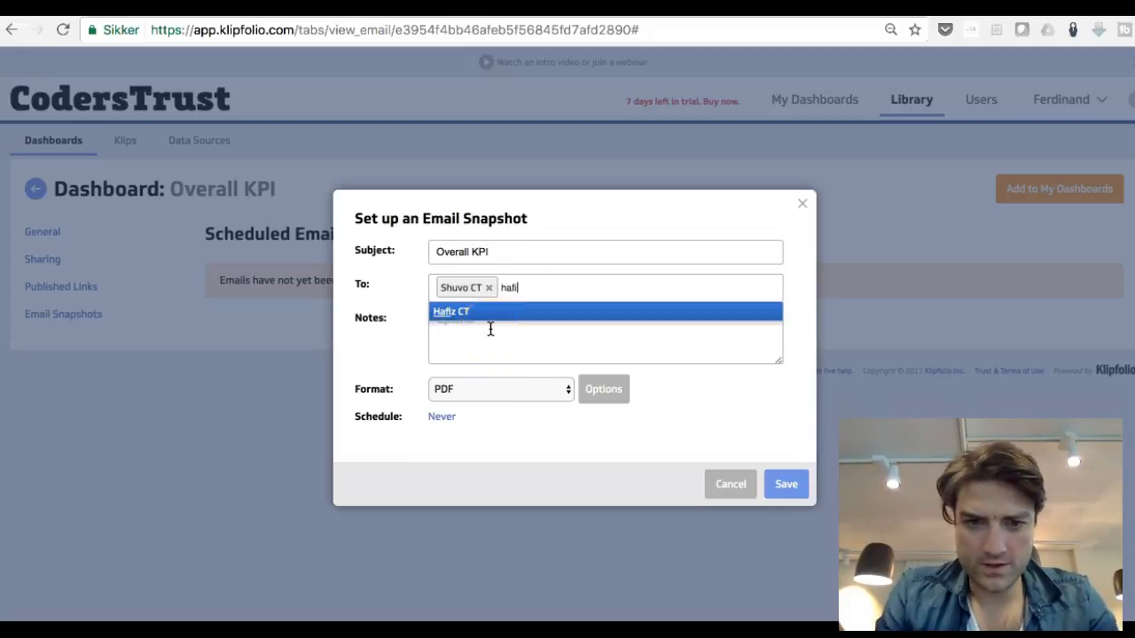
key(Return)
text(rifat)
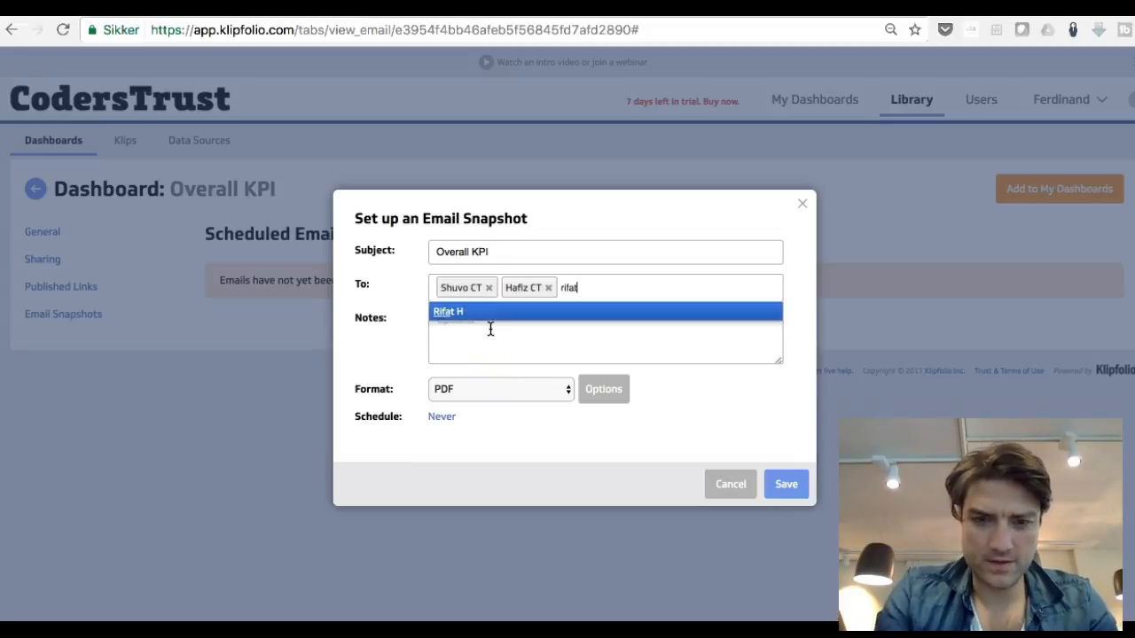
key(Return)
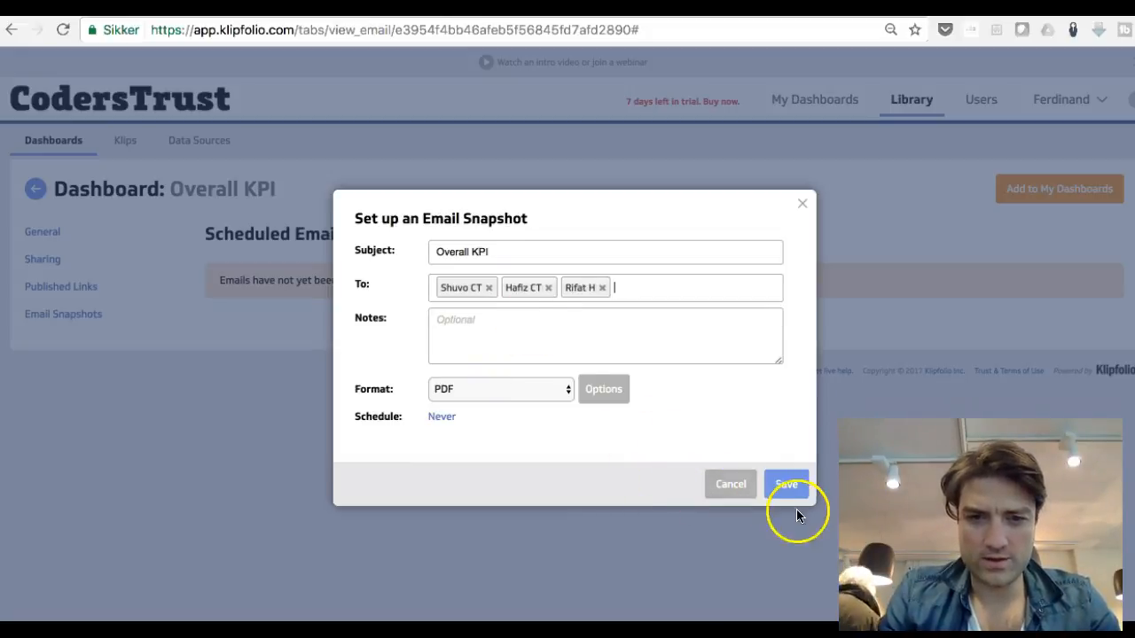
Step: Set the snapshot format to Image and the schedule frequency to Daily
click(446, 392)
click(469, 401)
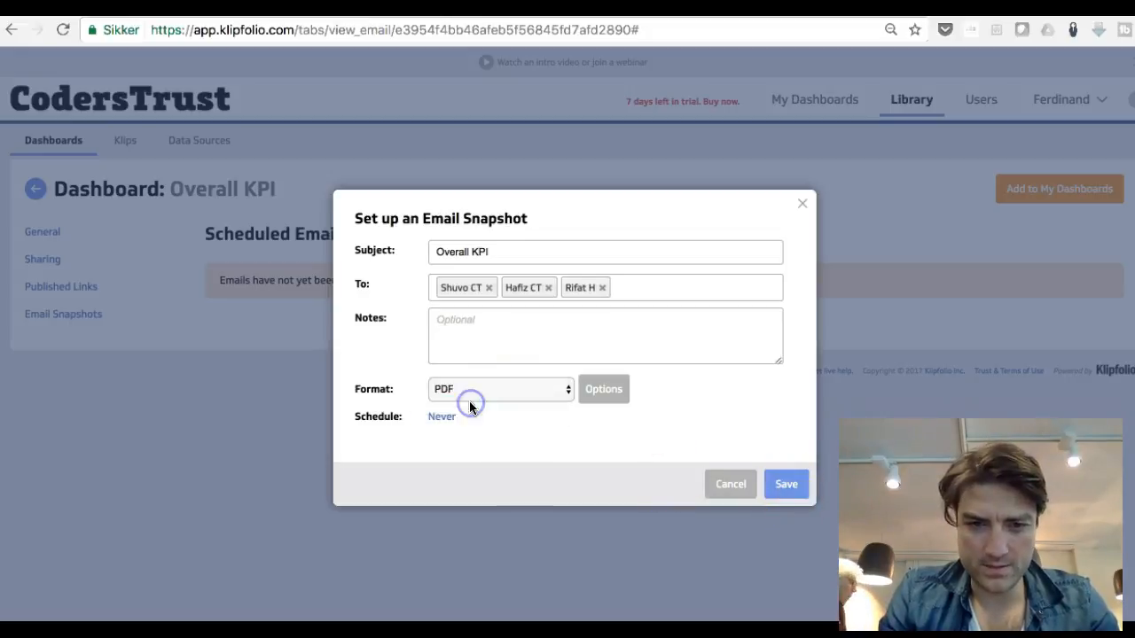
click(442, 419)
click(659, 338)
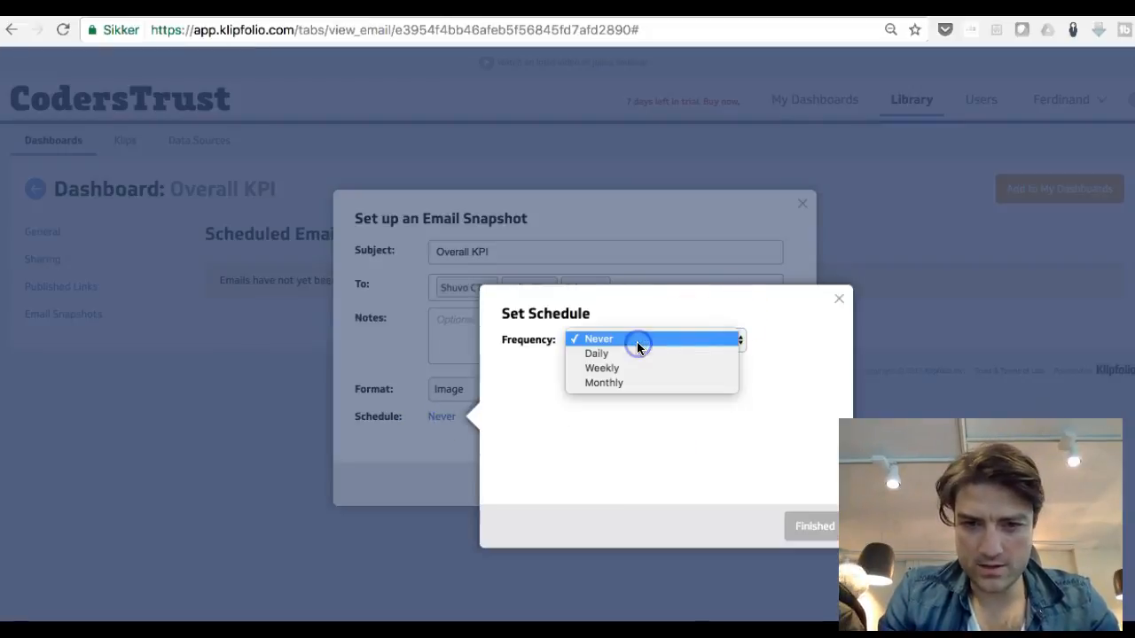
click(630, 367)
click(628, 338)
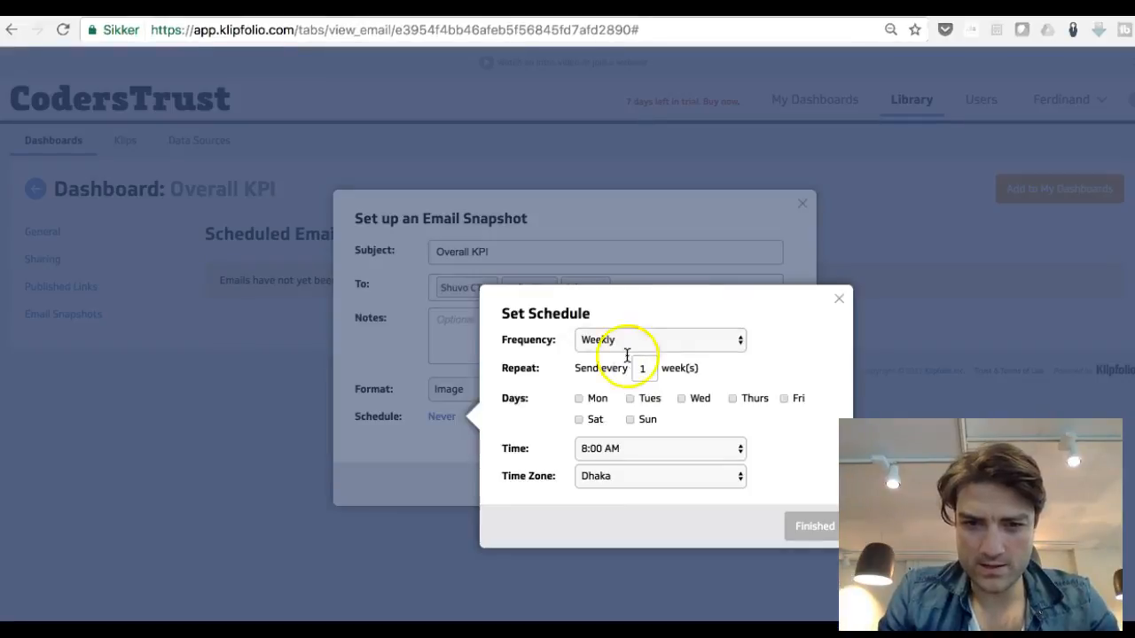
click(618, 326)
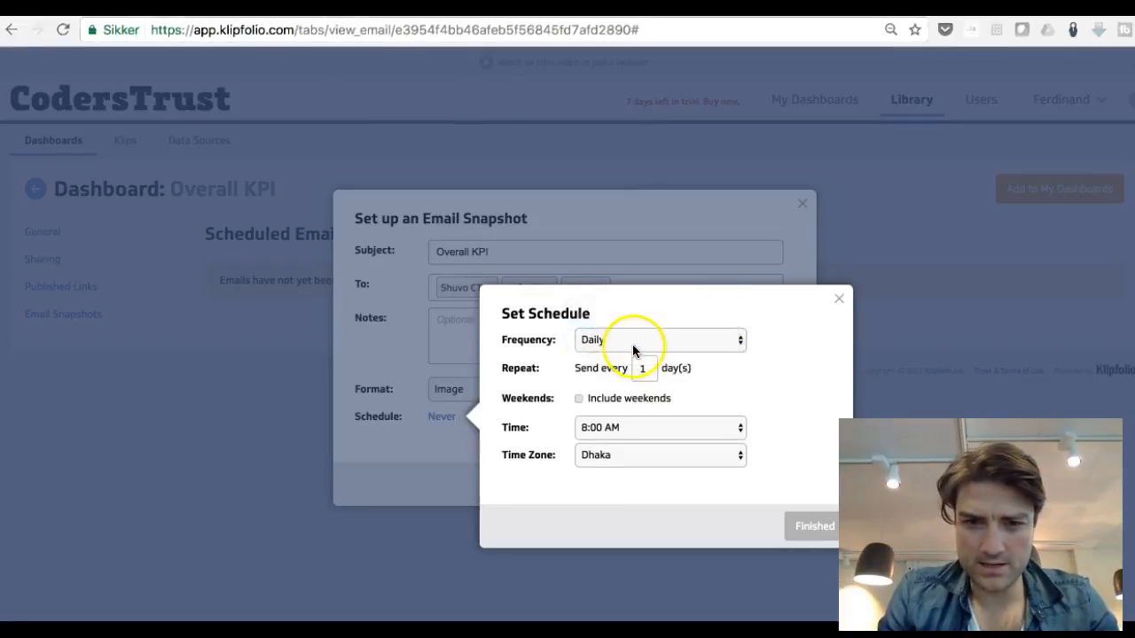
Step: Set the schedule to repeat every 2 days and save the email snapshot
double_click(644, 369)
text(2)
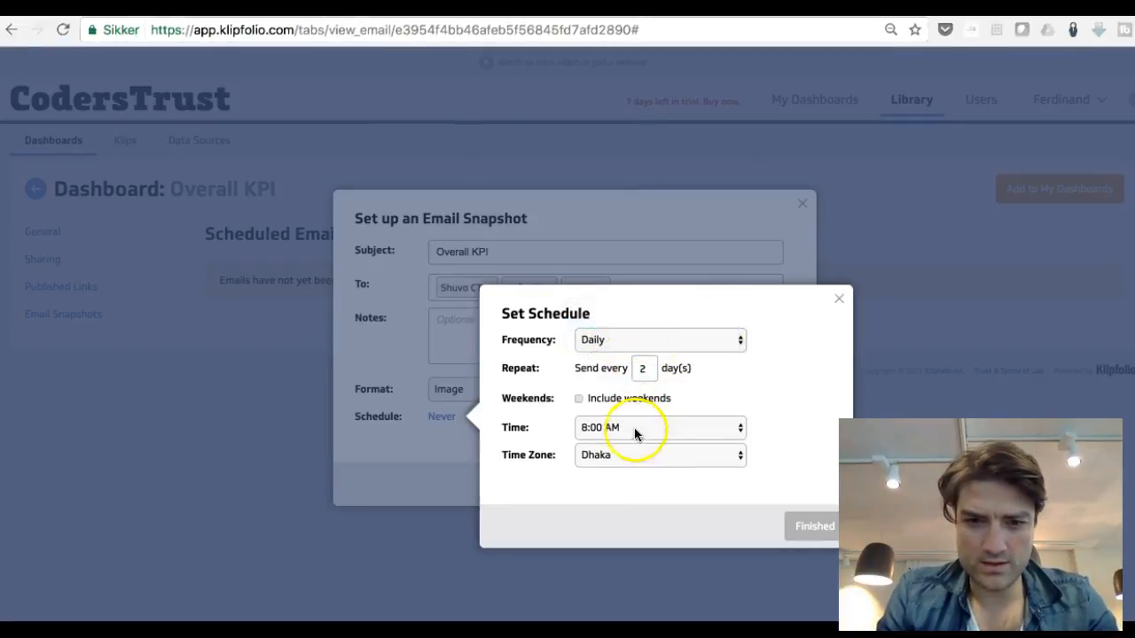
click(800, 526)
click(802, 484)
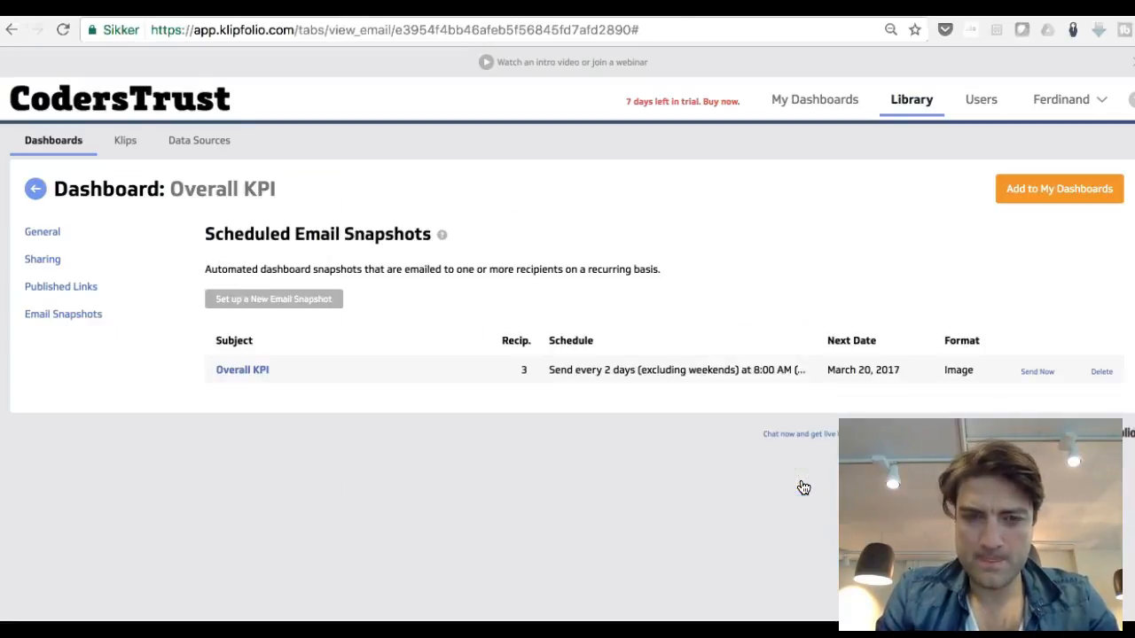